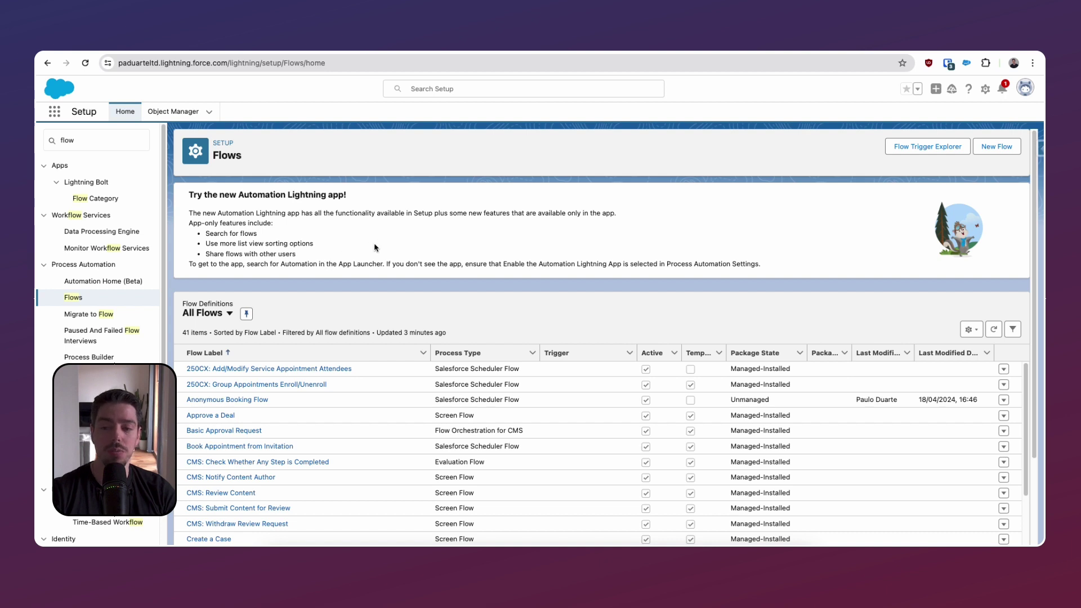
Select the existing flow search text in the Quick Find box.
double_click(125, 142)
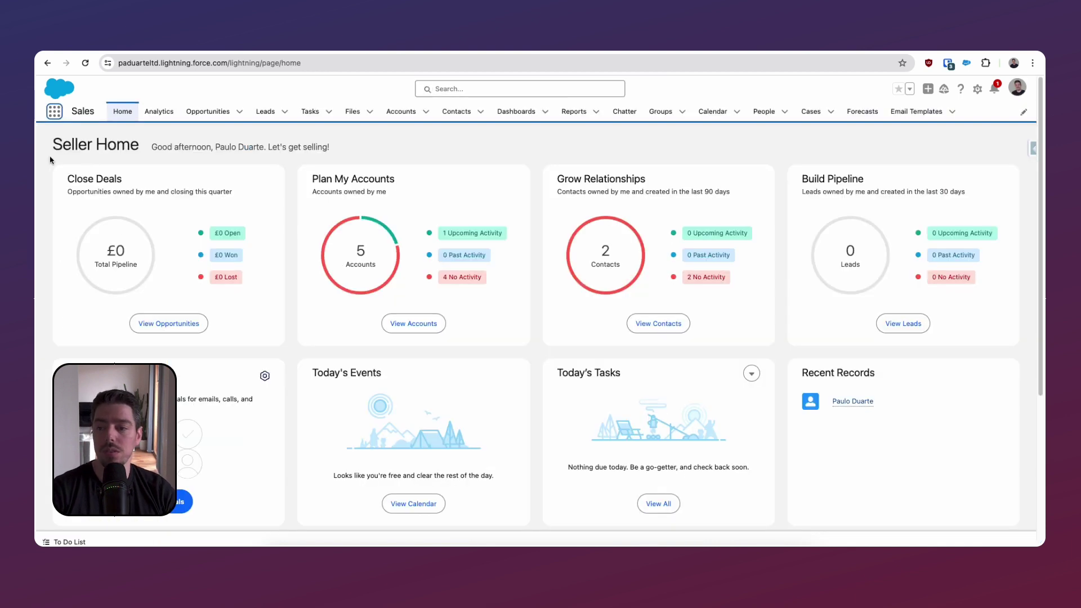
Search Quick Find for 'automation setting' and open Process Automation Settings.
click(55, 112)
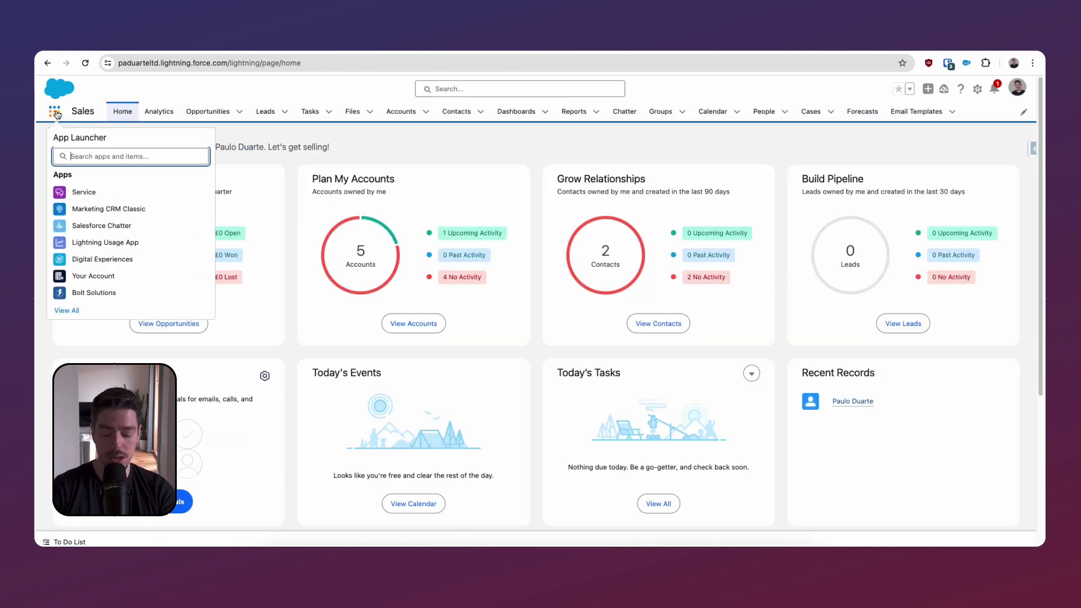
text(automation)
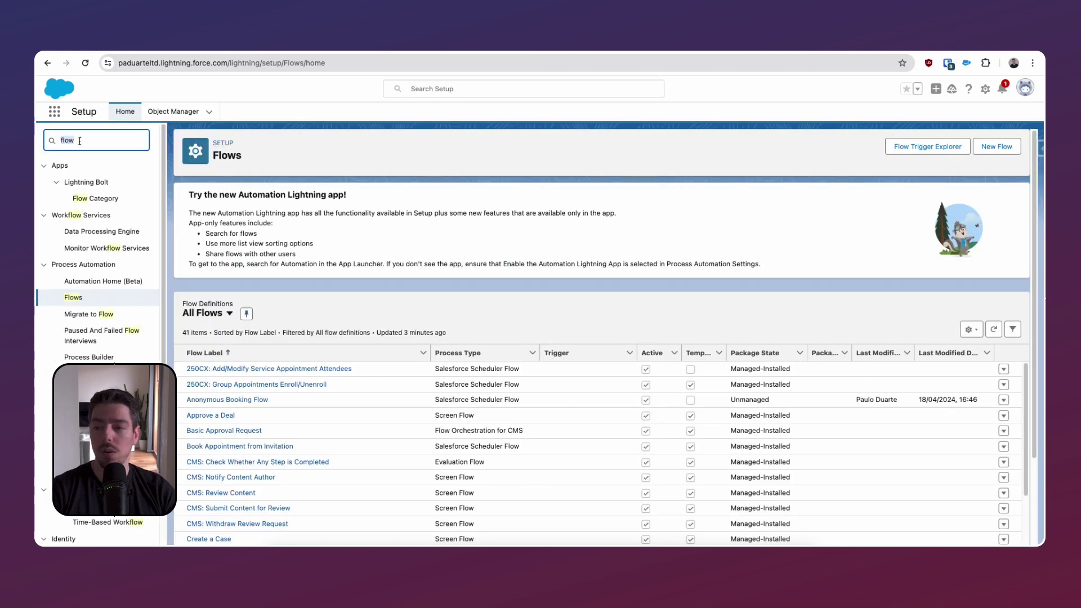
text(automation see)
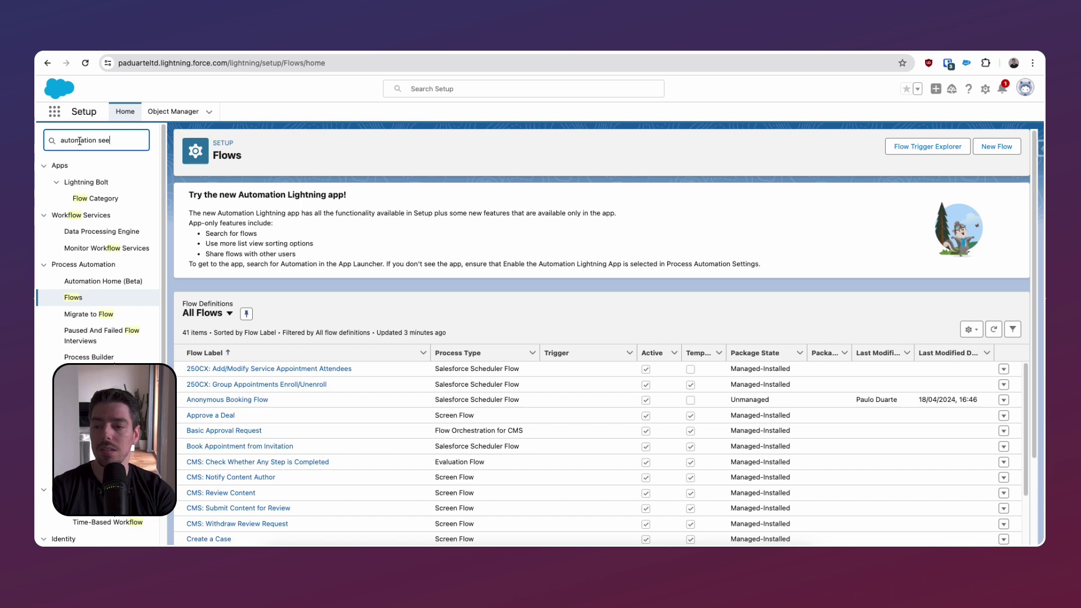
key(BackSpace)
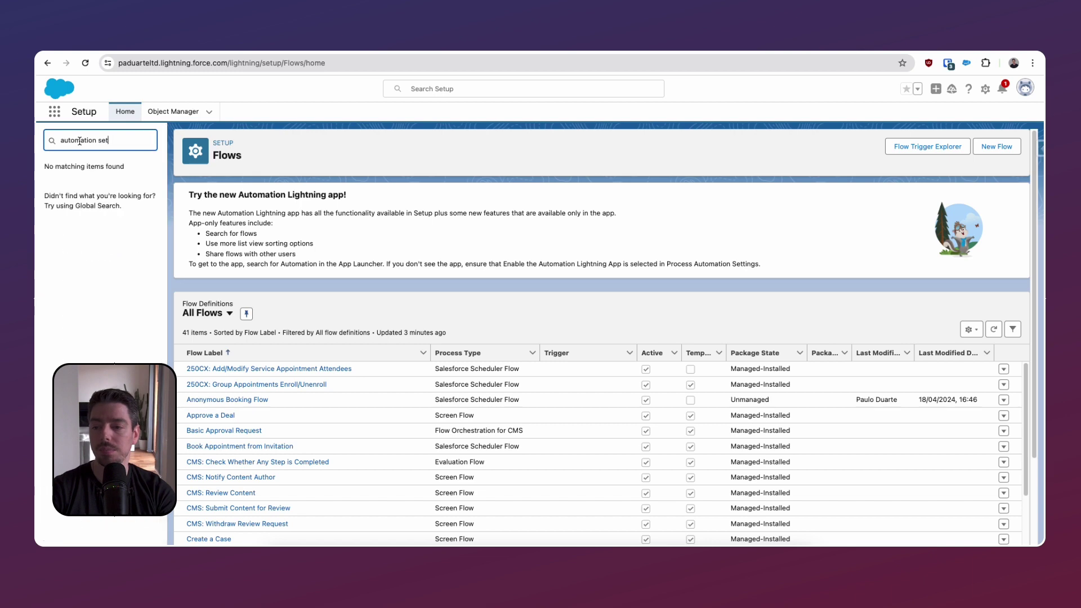
text(tting)
click(109, 187)
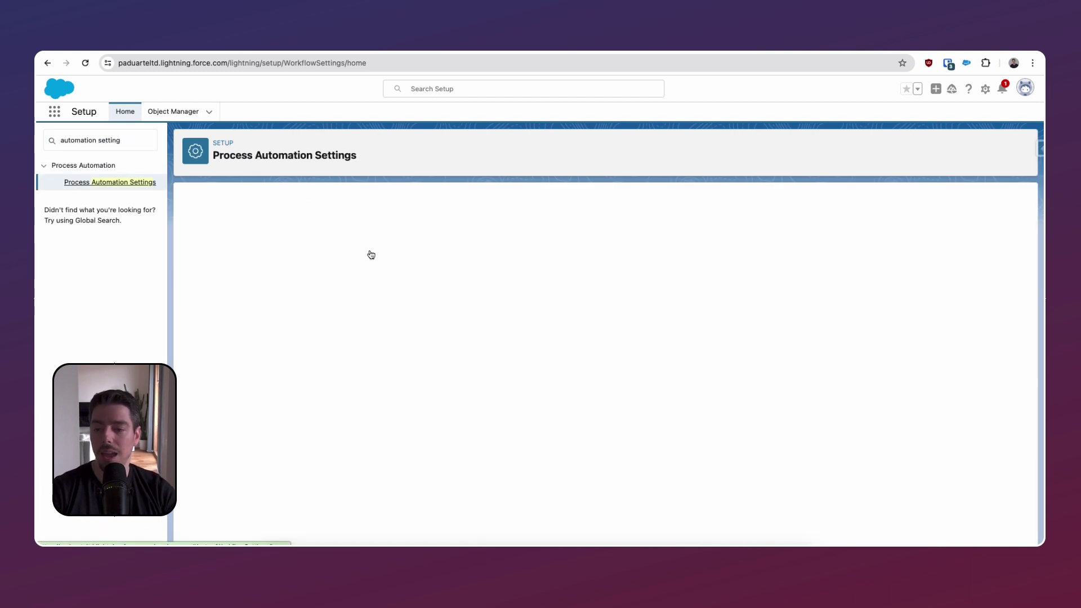
Turn on Enable the Automation Lightning App and save the settings.
scroll(501, 325, down, 1)
scroll(500, 325, down, 5)
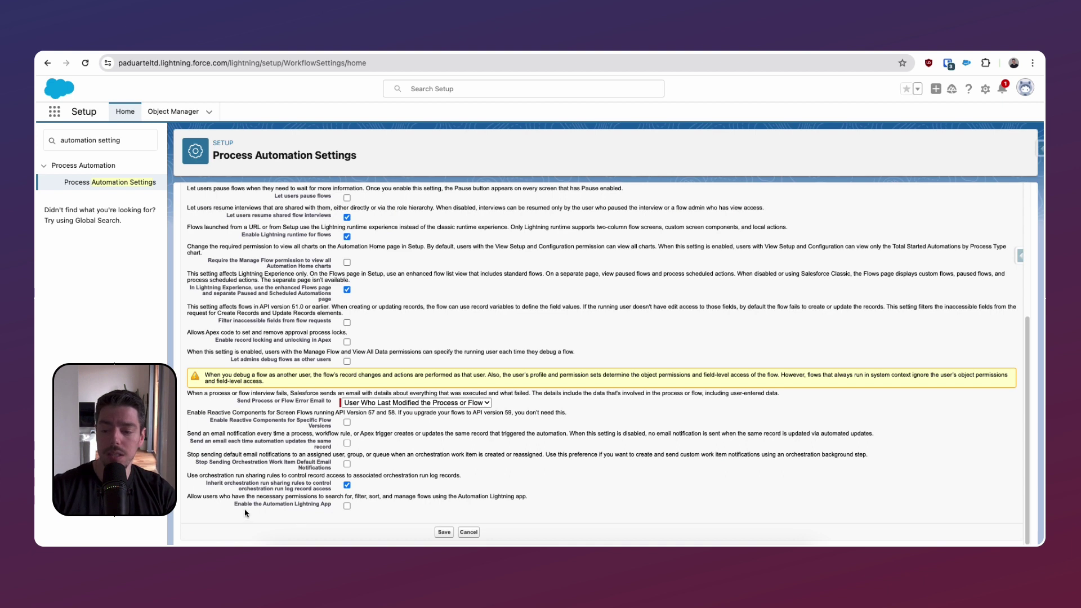
click(347, 506)
click(443, 532)
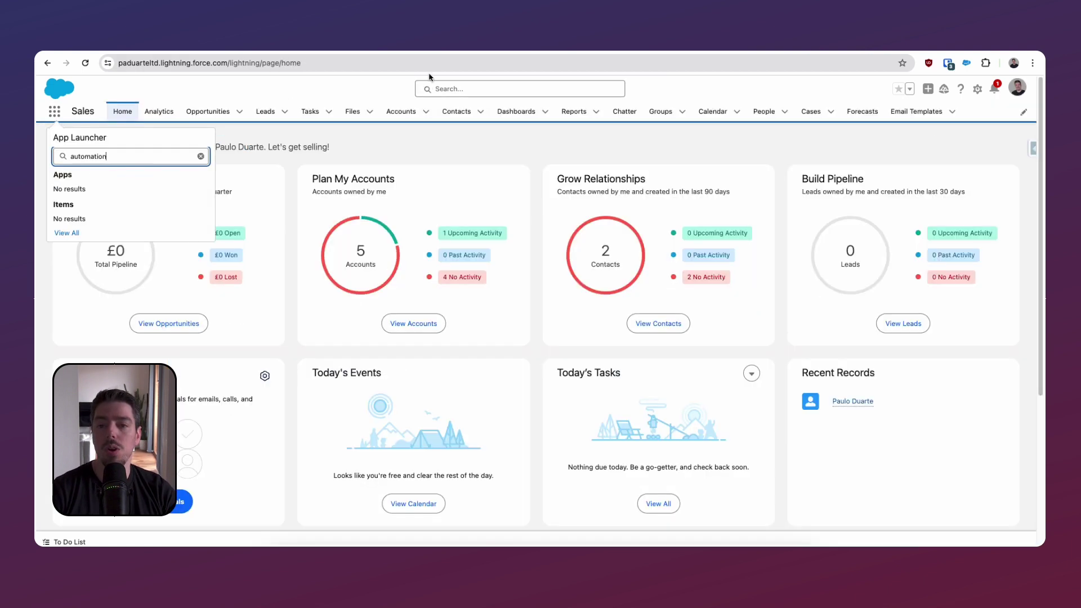
Reload, launch the Automation app via 'automa', close the Your Account popup, and open the Flow community group.
key(super+r)
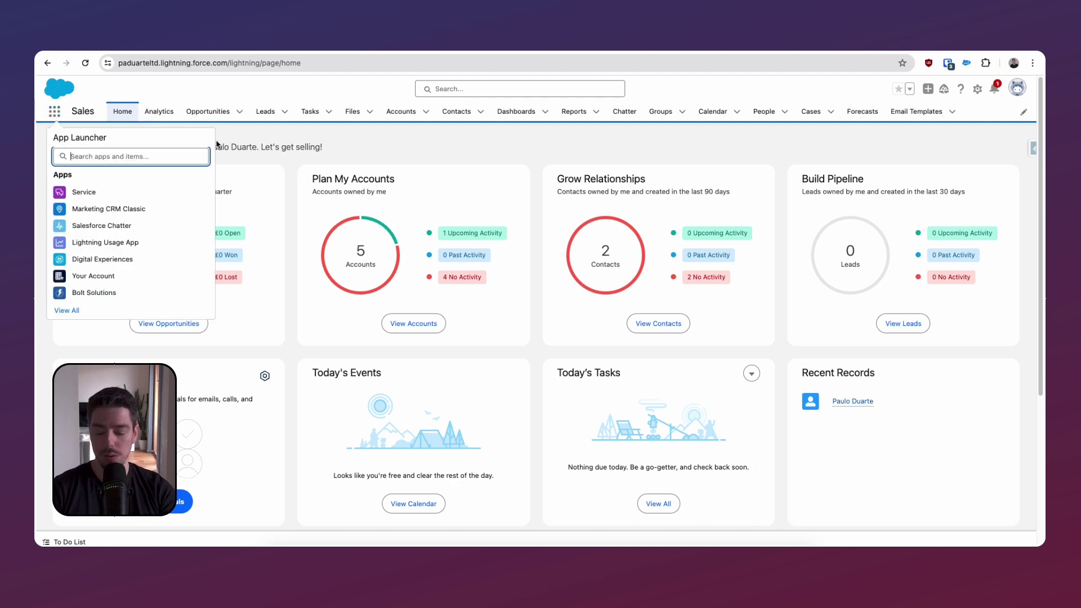
text(automa)
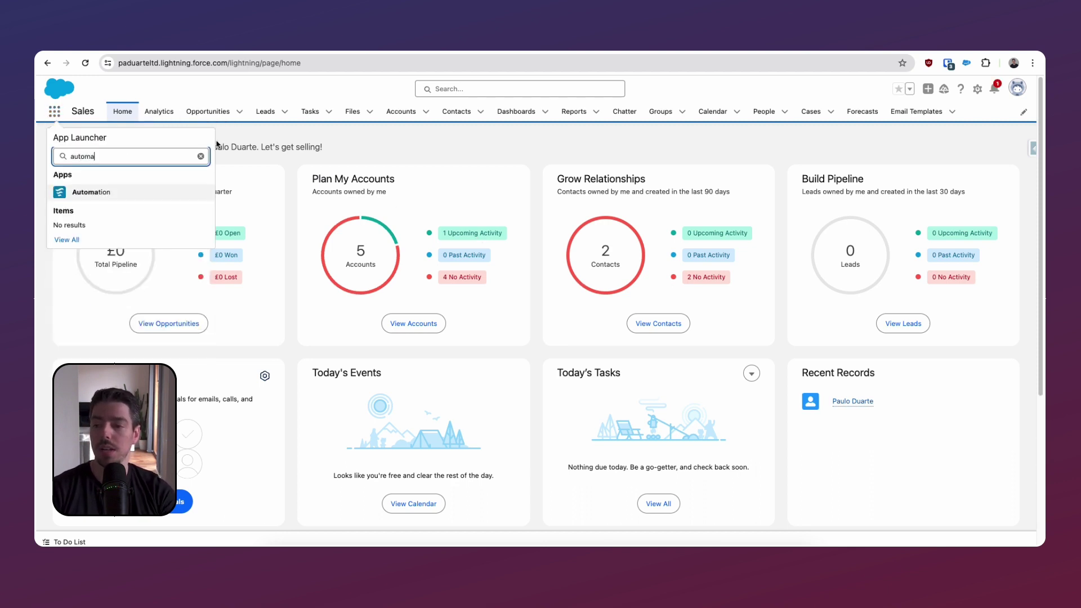
click(102, 194)
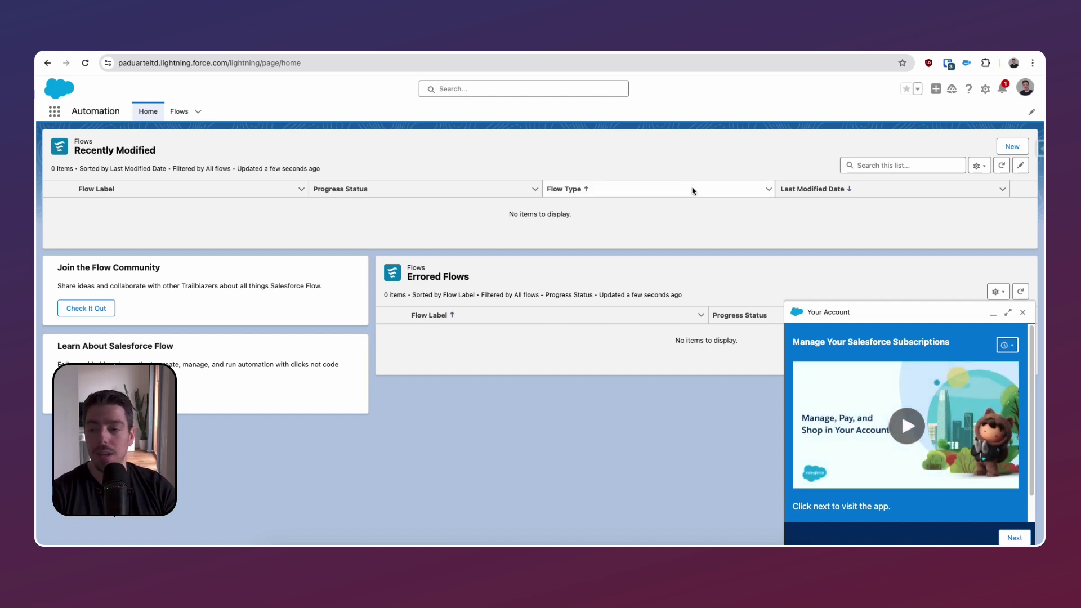
click(1024, 313)
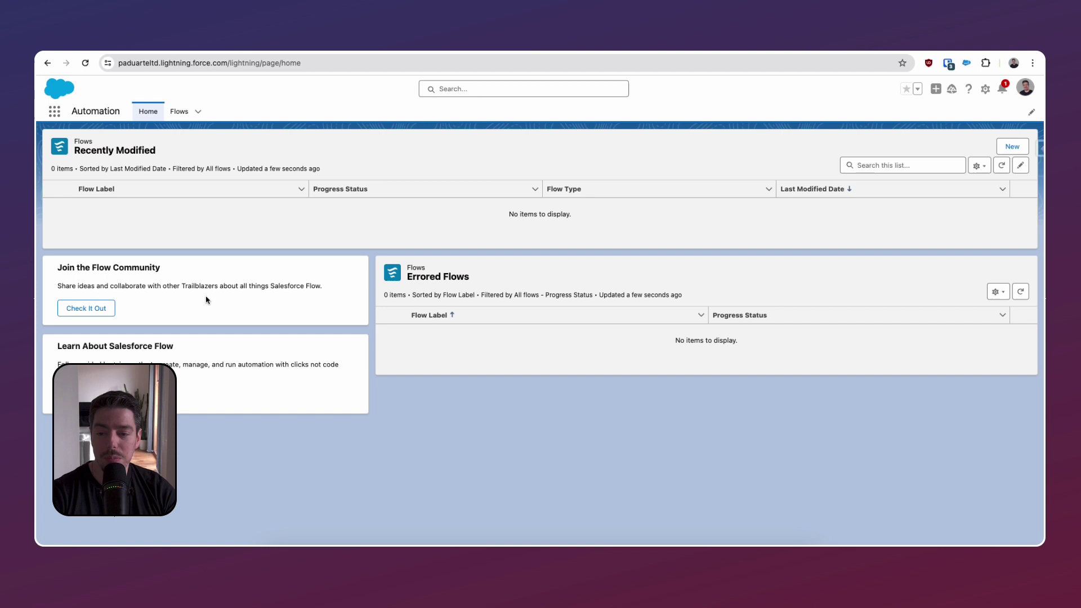
click(107, 310)
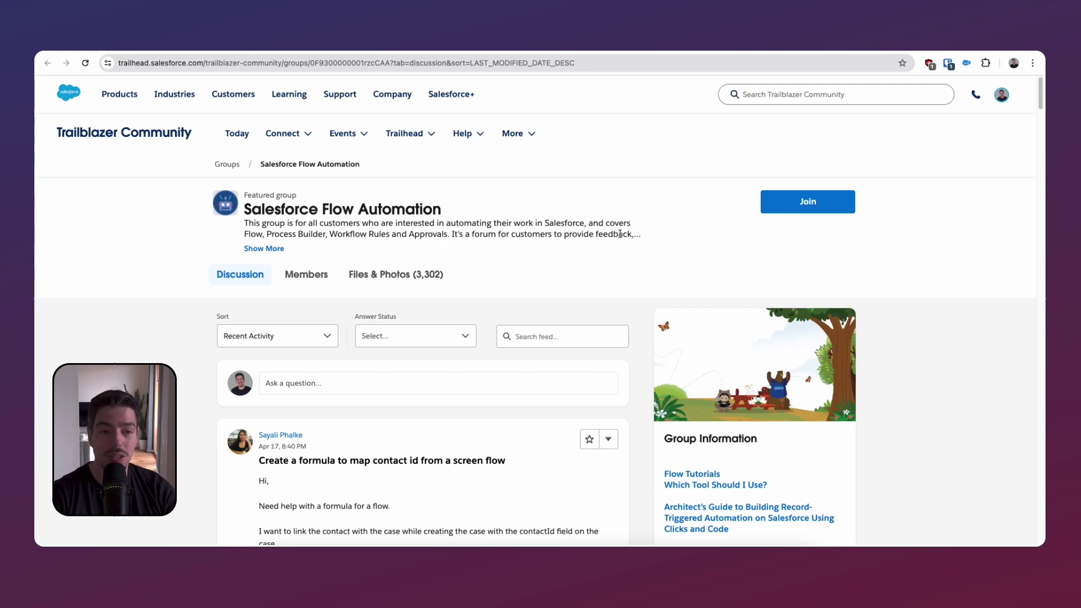
Join the Salesforce Flow Automation group with the email digest set to Never, then go back to Salesforce.
click(787, 214)
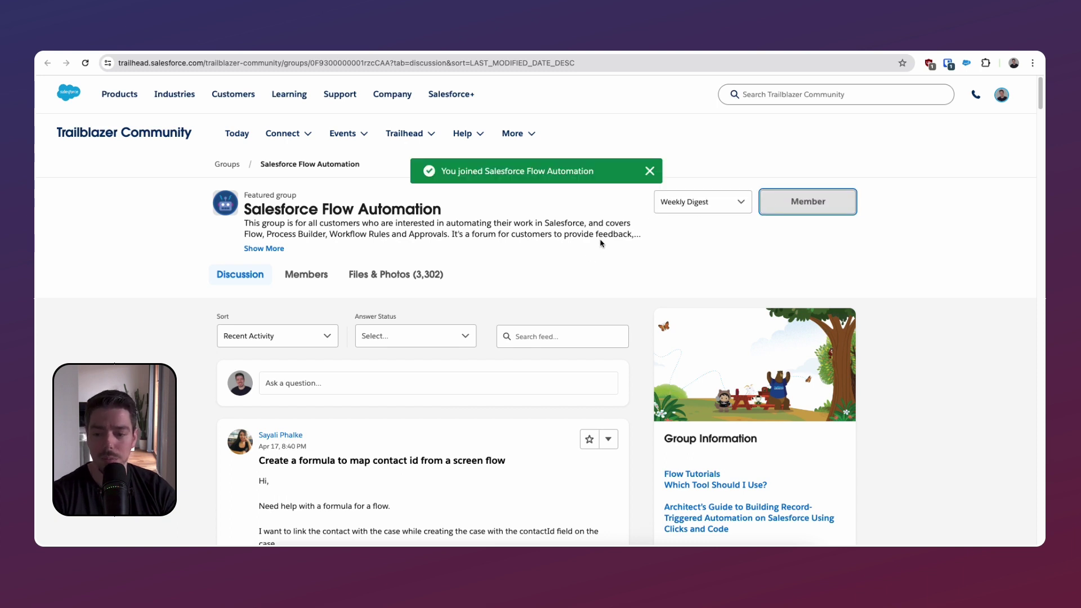
click(705, 209)
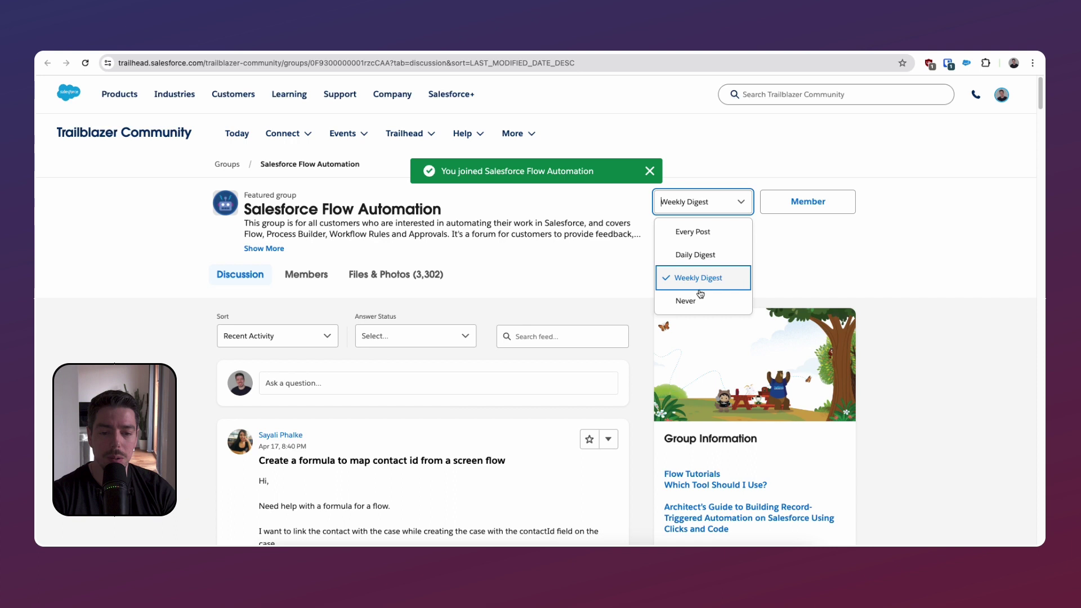
click(701, 302)
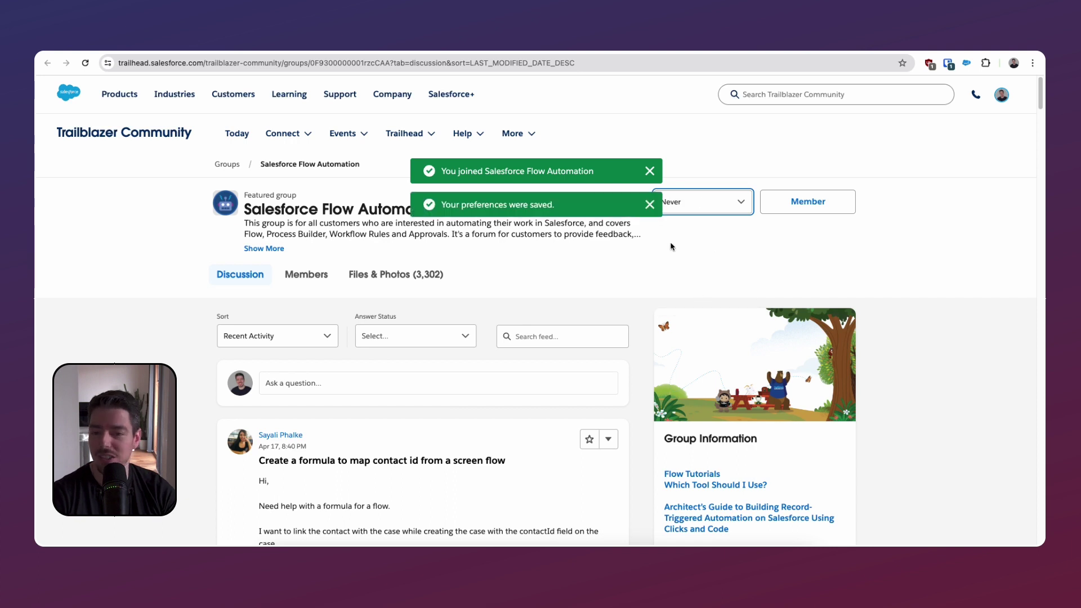
click(385, 56)
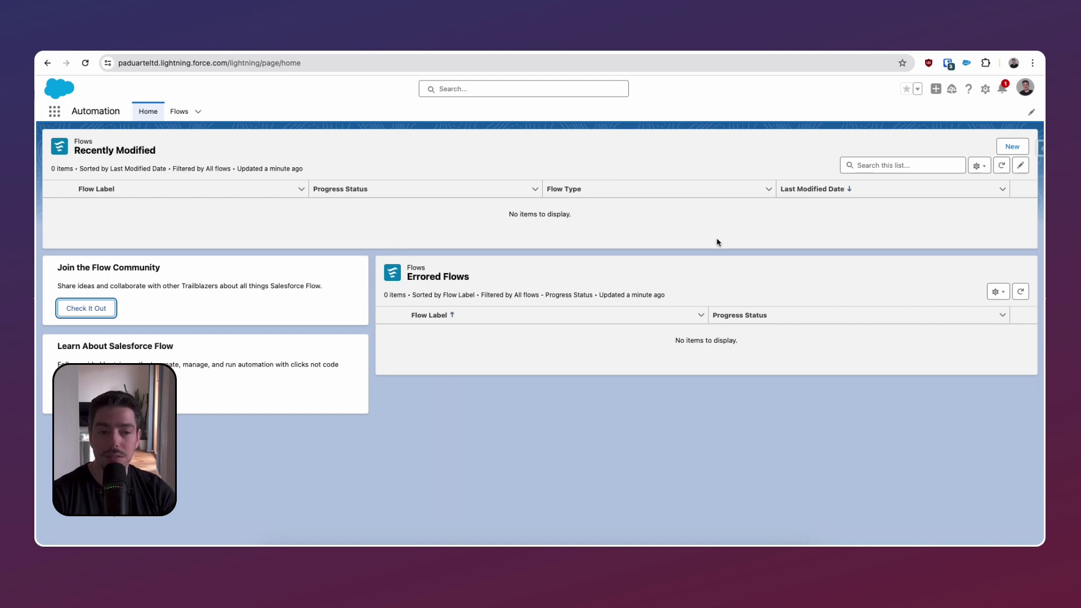
Try New, toggle the Salesforce Inspector panel, then go to the Flows tab's Recently Viewed list.
click(708, 153)
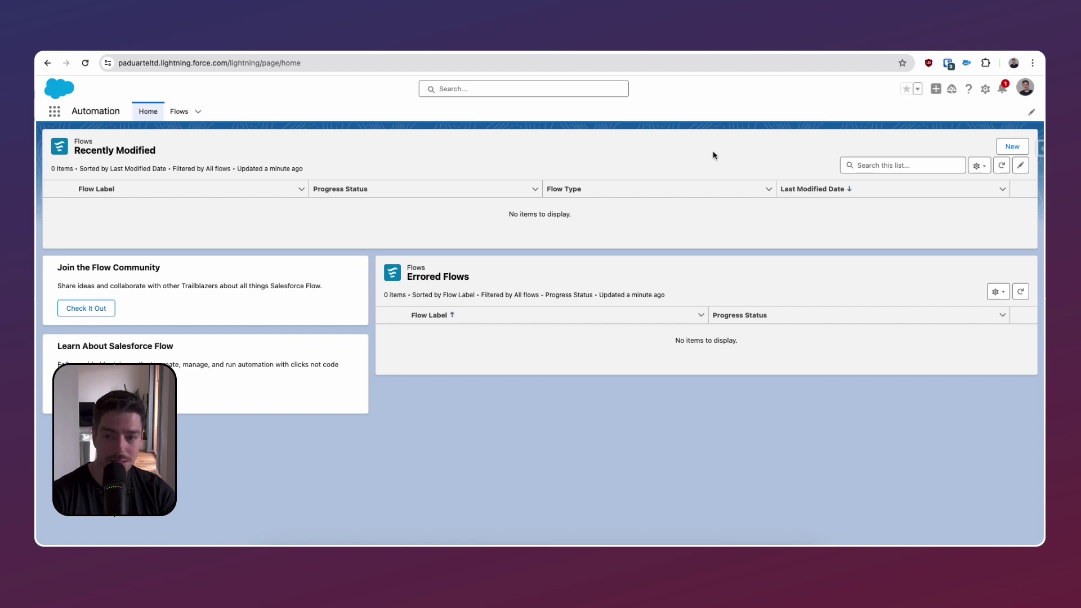
click(1009, 149)
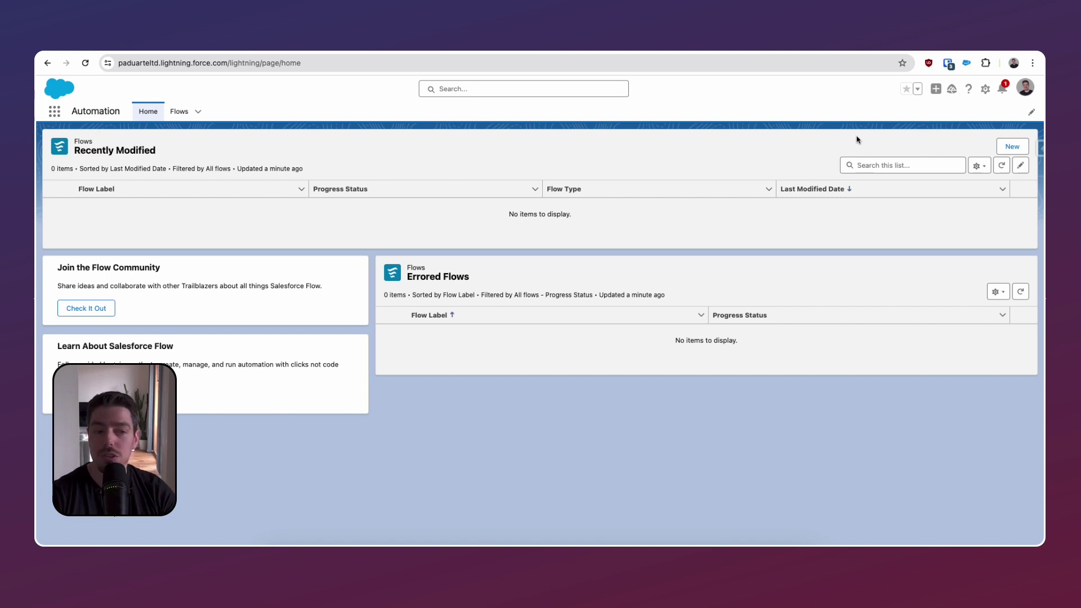
click(1039, 148)
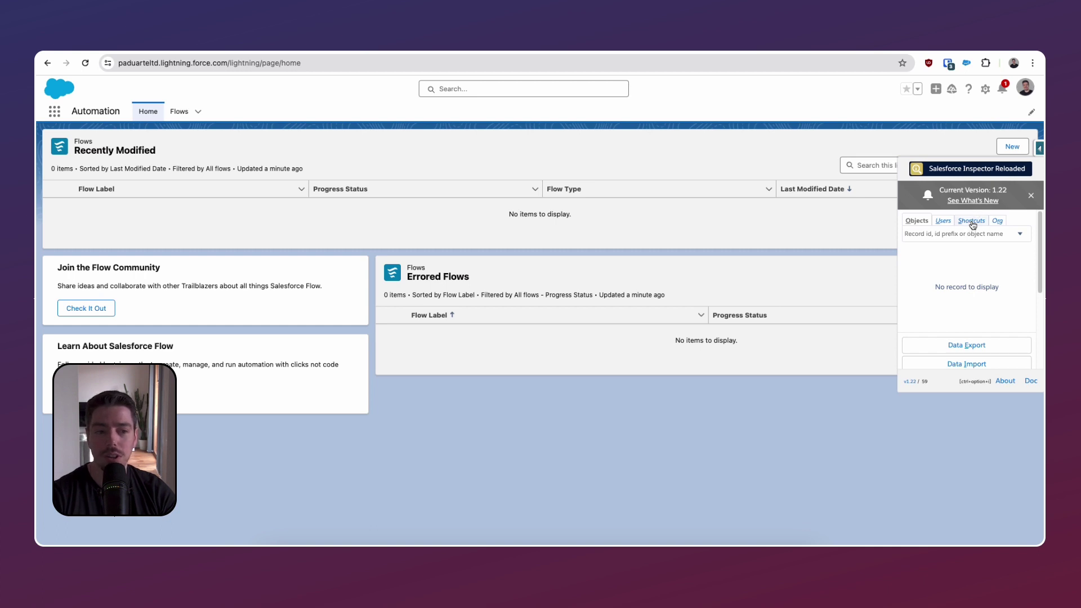
click(1039, 151)
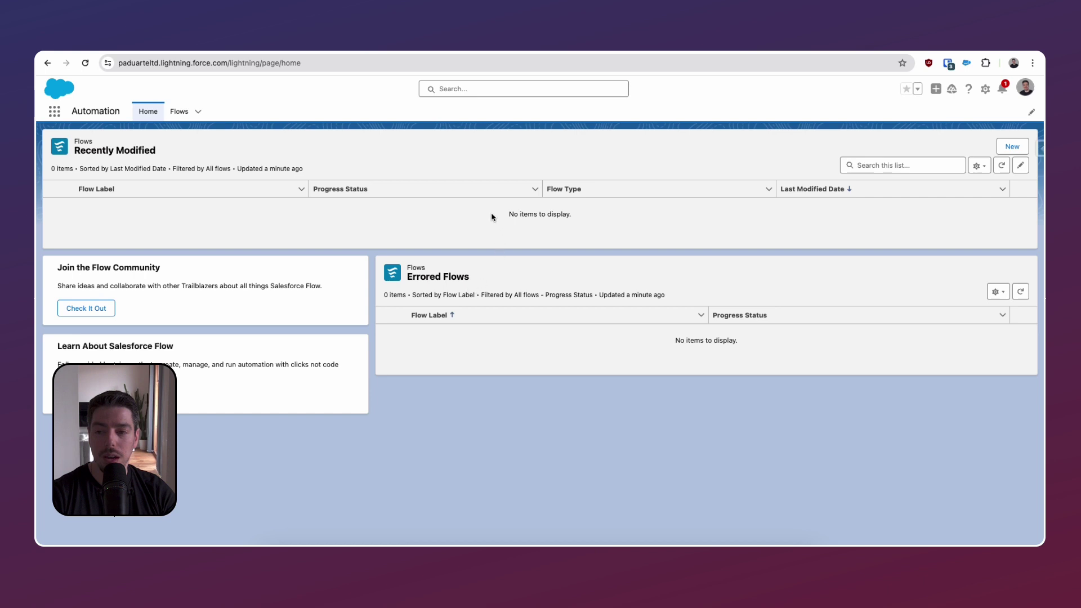
click(180, 114)
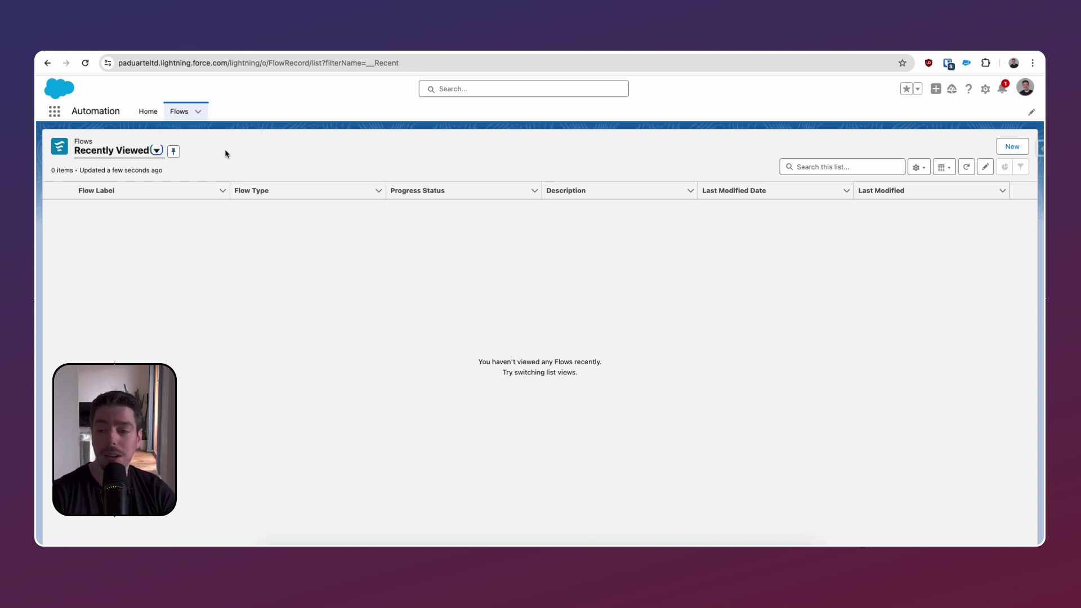
Switch to the All Flows view and review its owner filter, leaving it unchanged.
click(155, 153)
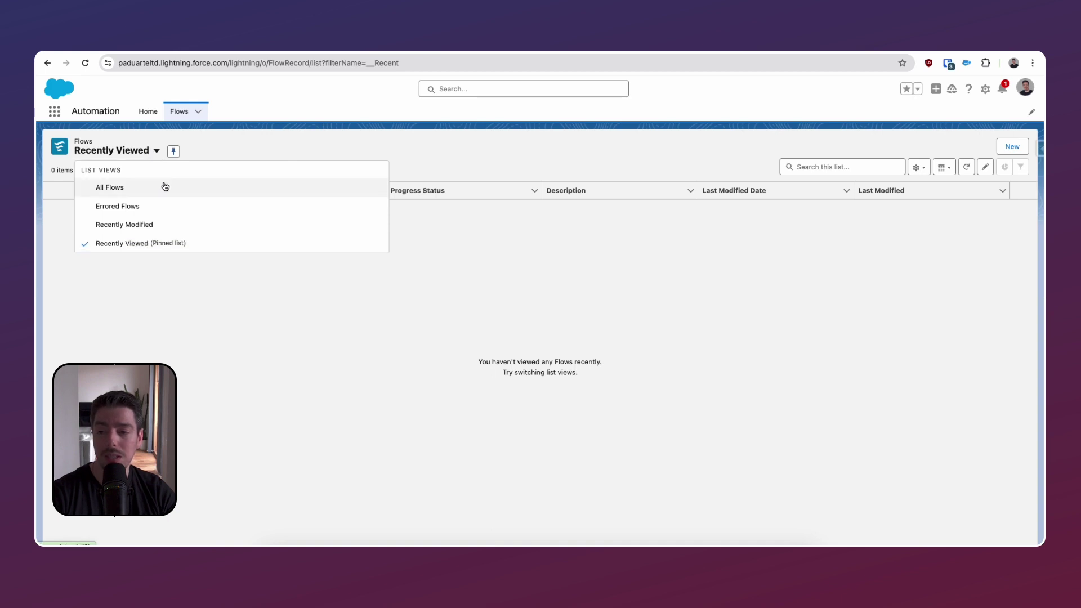
click(165, 187)
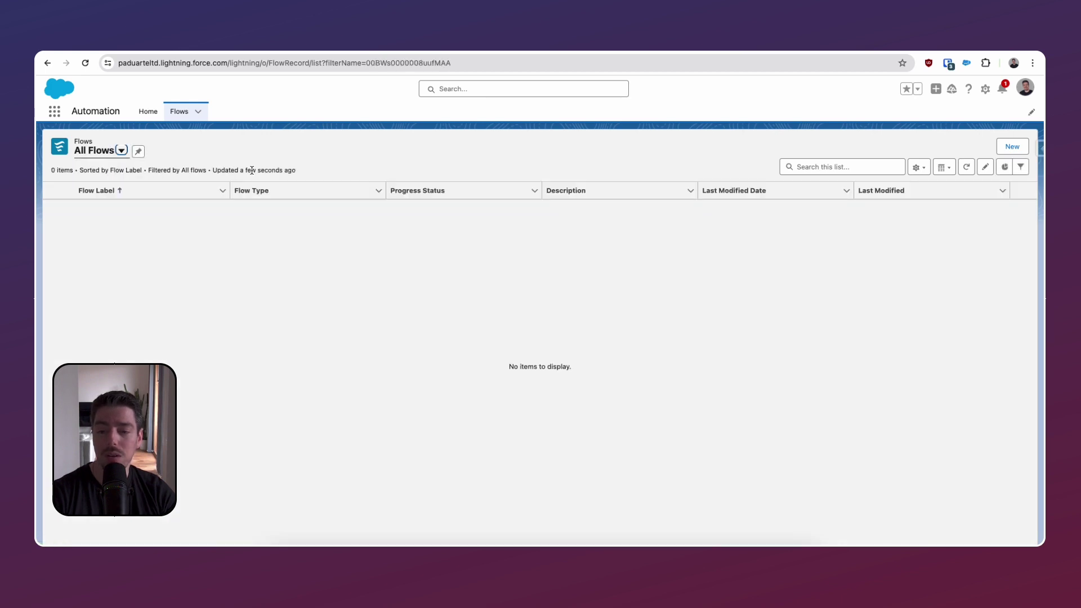
click(1020, 172)
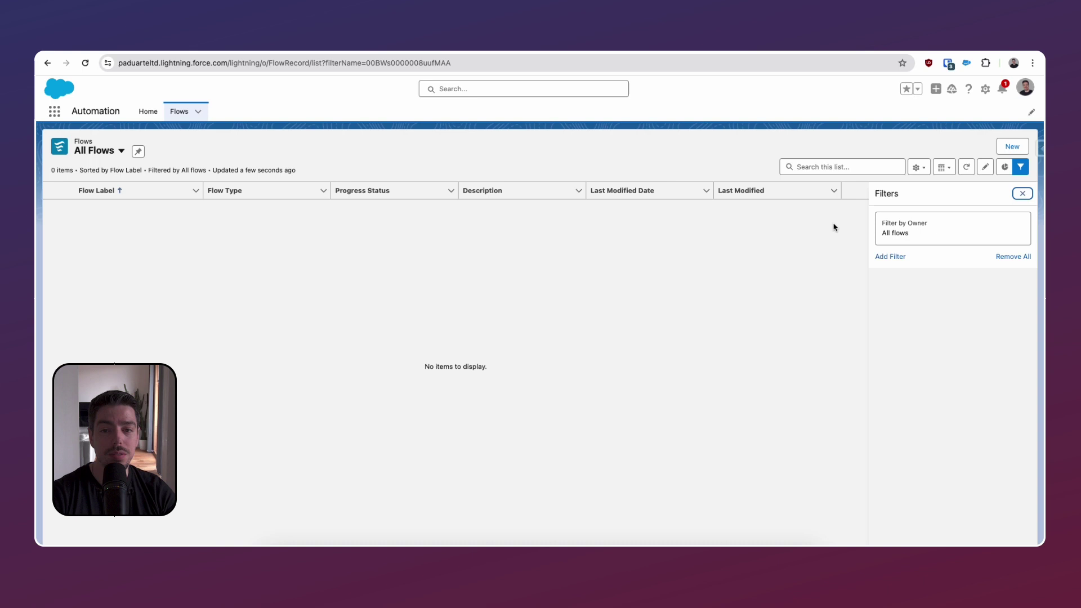
click(908, 237)
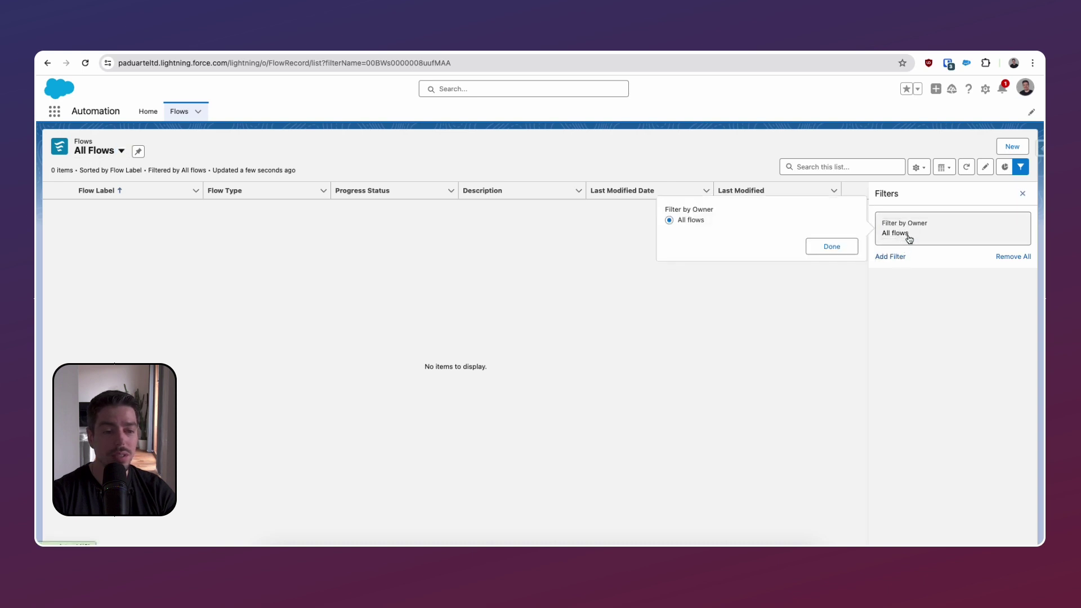
click(851, 244)
click(1023, 193)
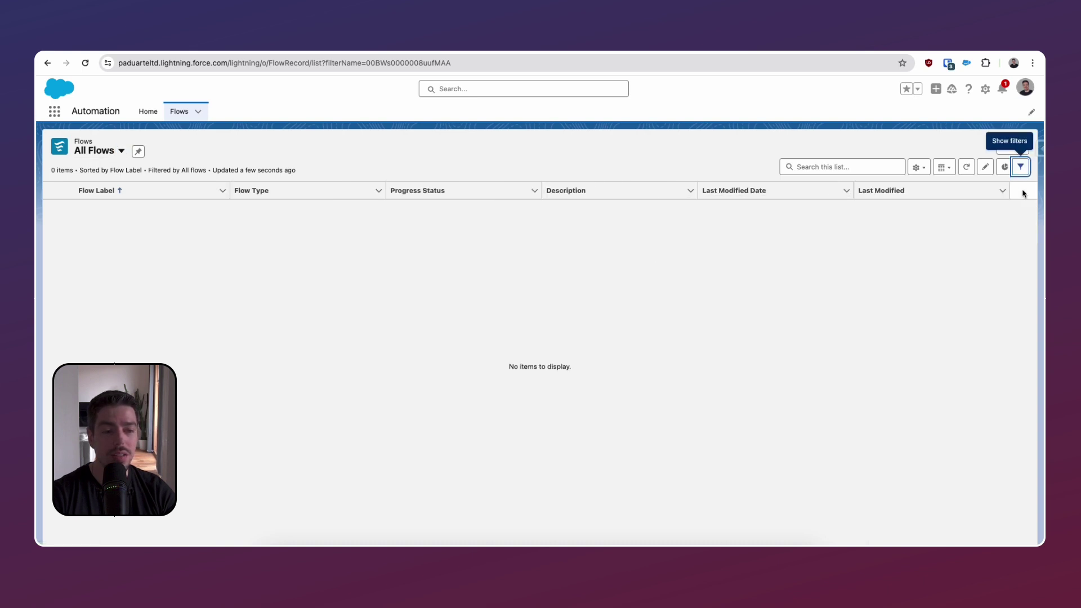
View the Errored Flows and Recently Modified lists, then return to All Flows.
click(125, 153)
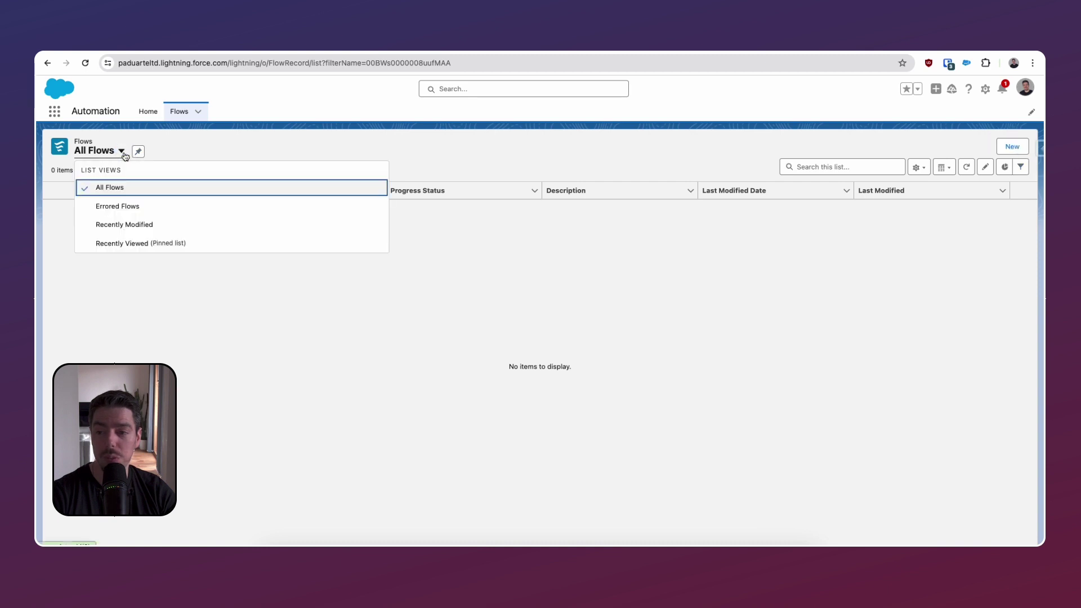
click(138, 207)
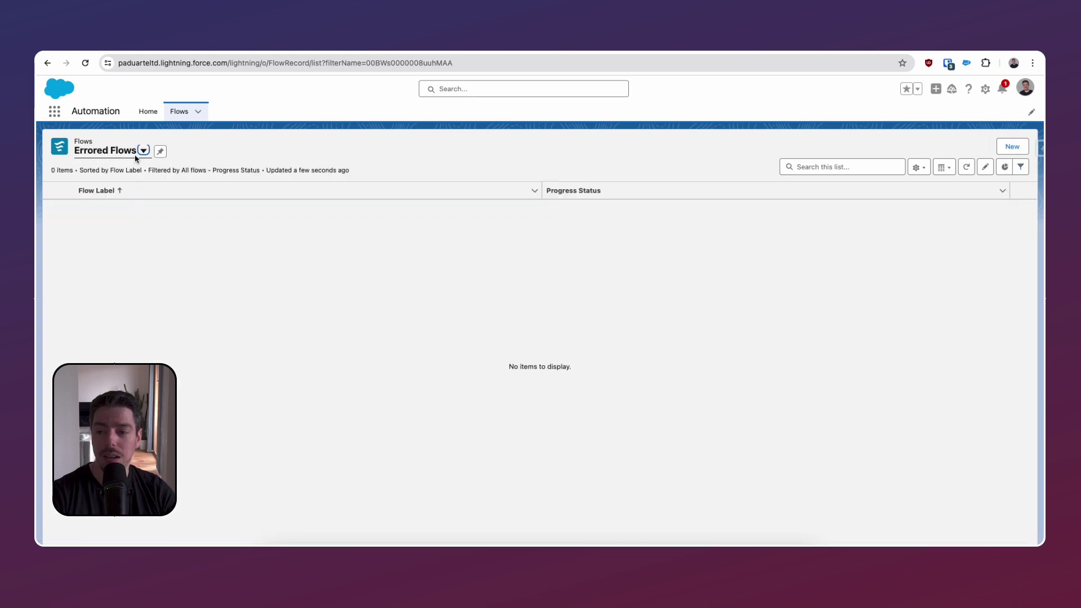
click(143, 151)
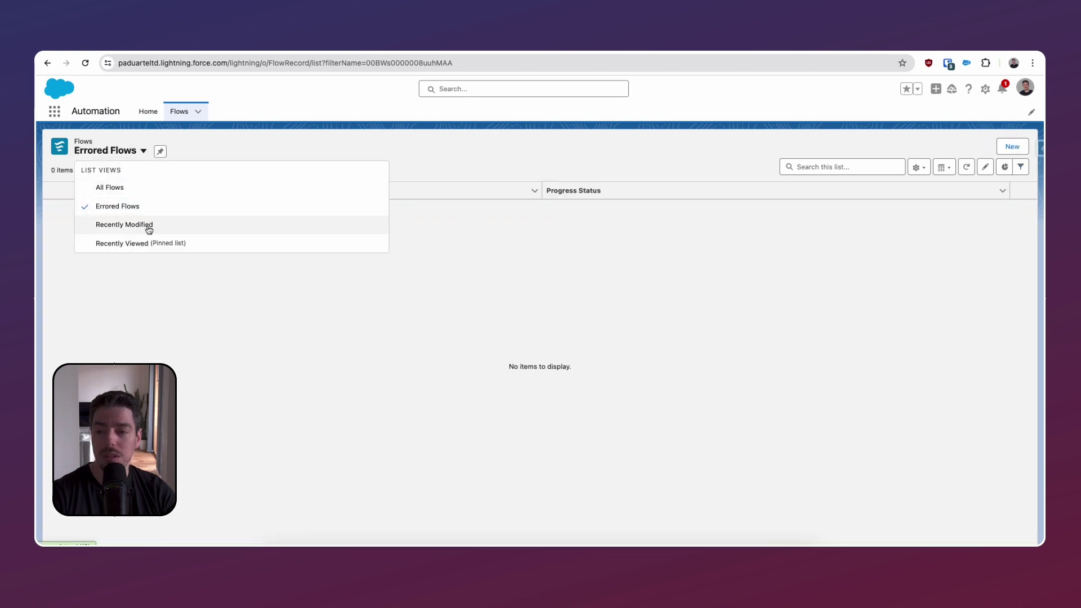
click(148, 230)
click(162, 151)
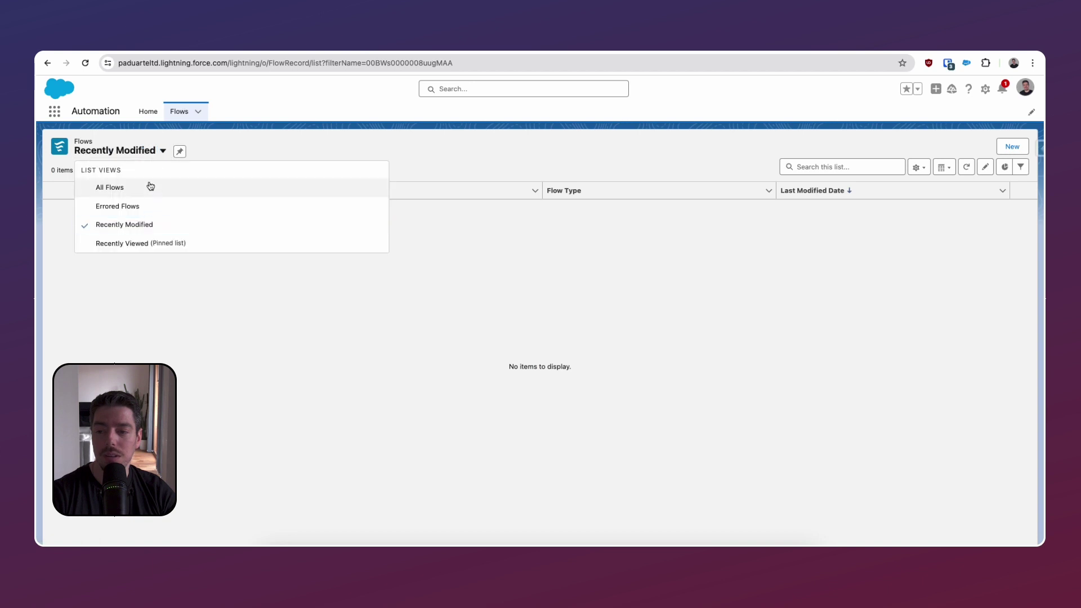
click(150, 186)
Add a new filter to All Flows, browsing the filterable fields and comparison operators.
click(1021, 167)
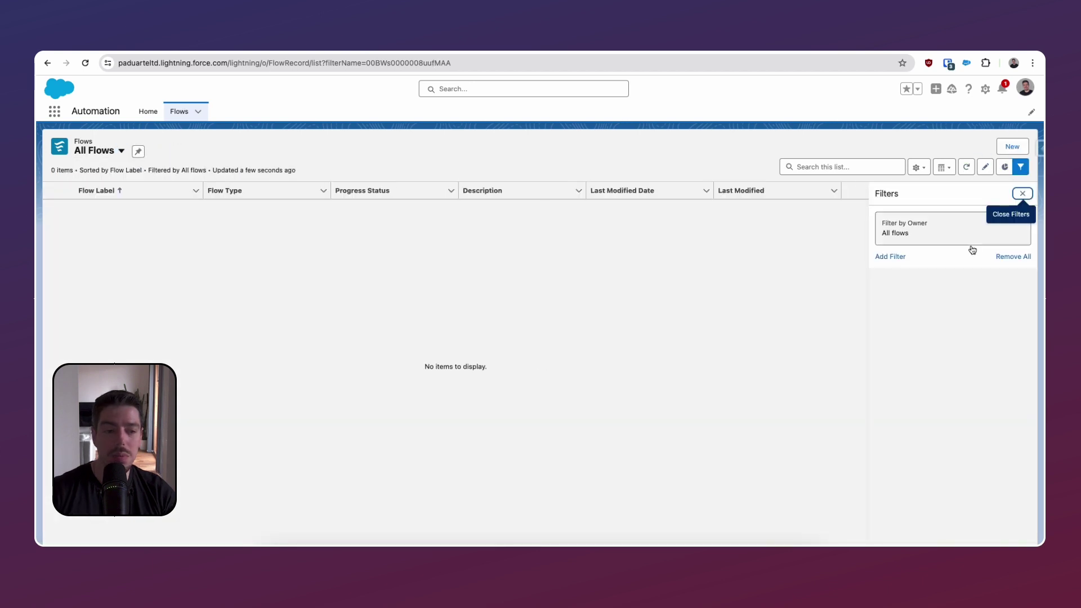
click(891, 254)
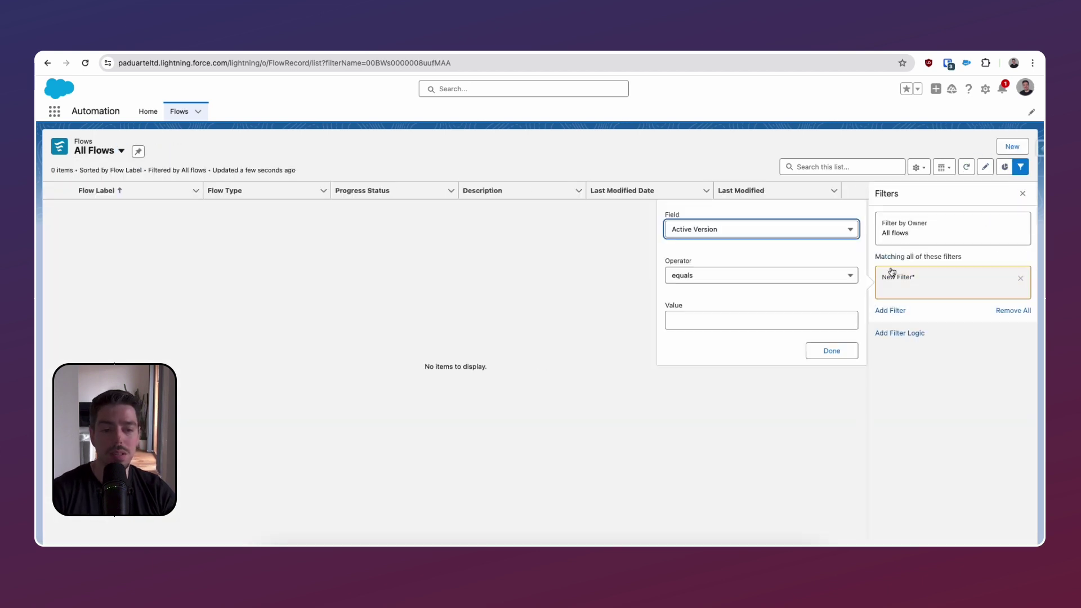
click(733, 230)
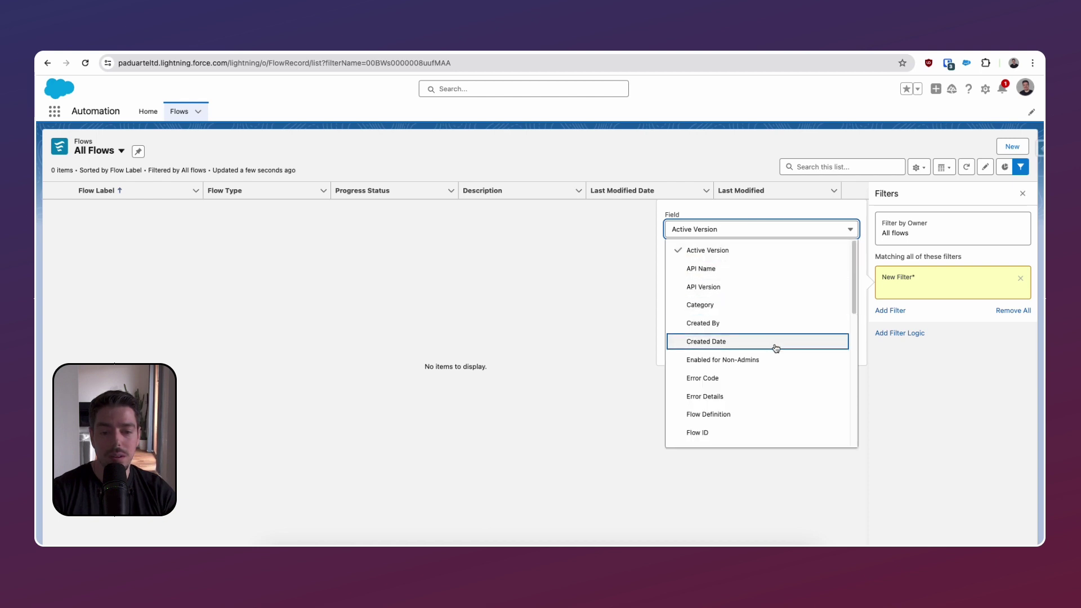
scroll(773, 355, down, 3)
scroll(766, 376, down, 10)
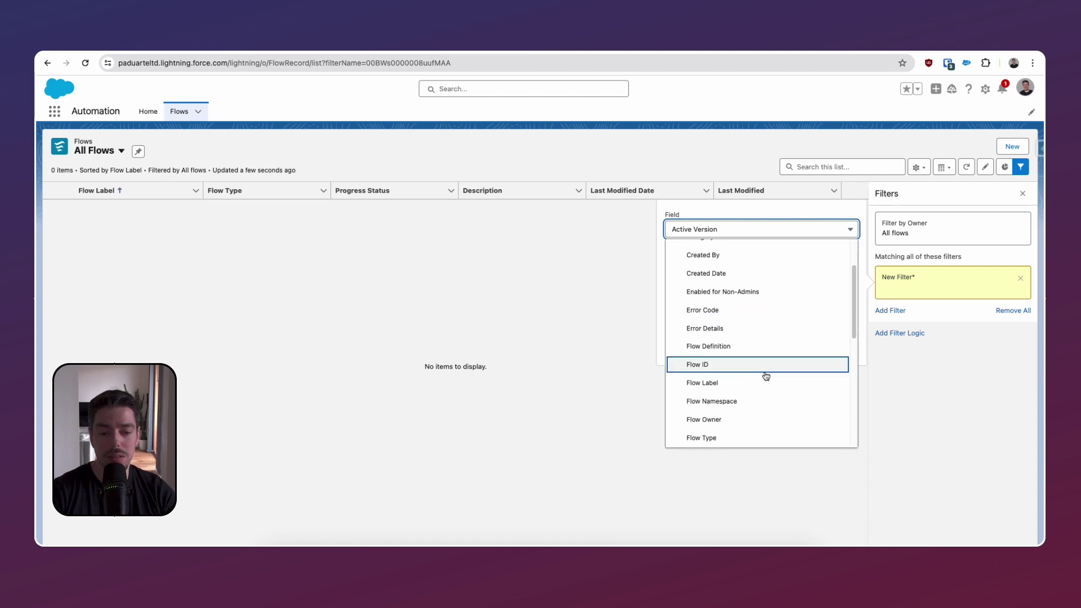
scroll(769, 375, down, 4)
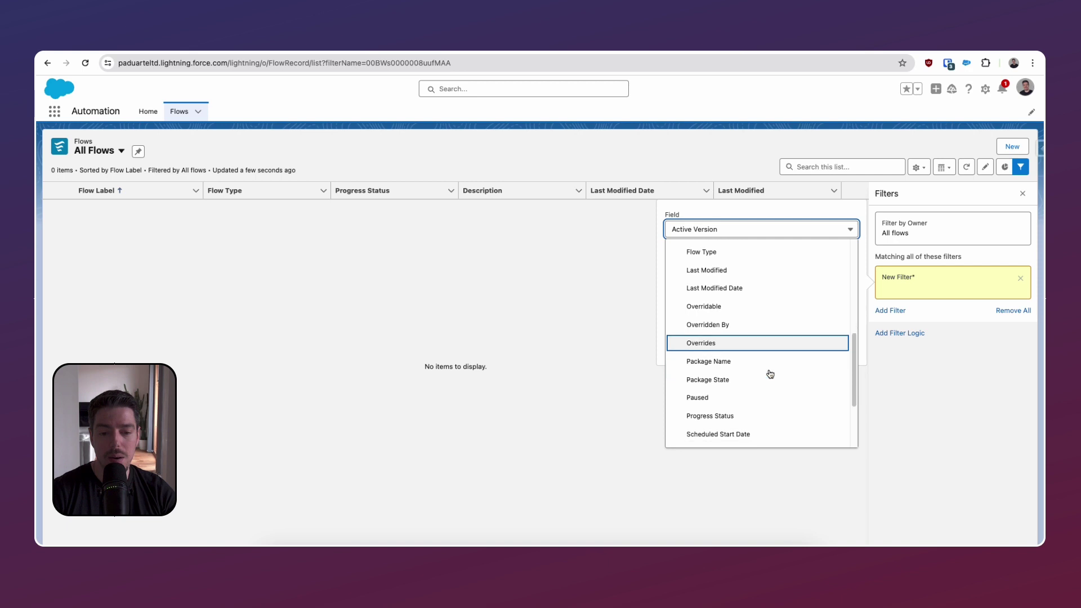
scroll(772, 376, down, 4)
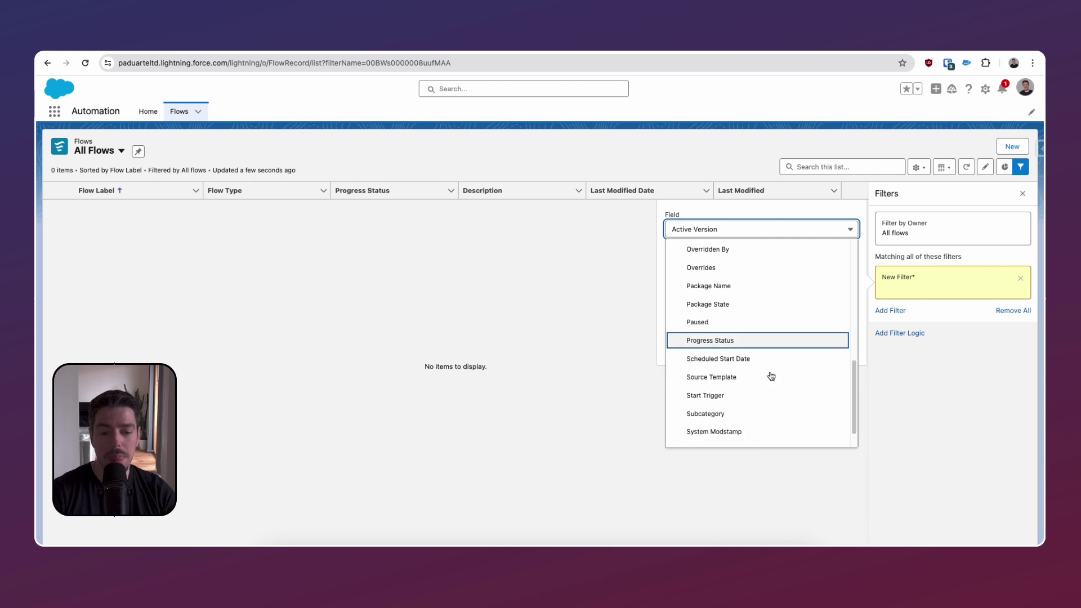
scroll(766, 376, up, 15)
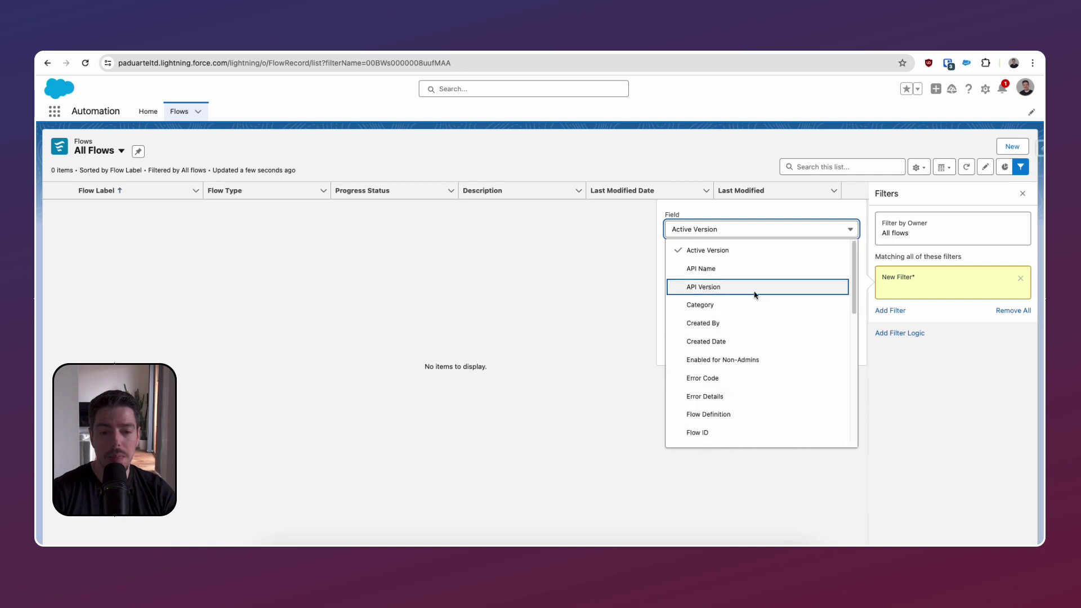
click(774, 211)
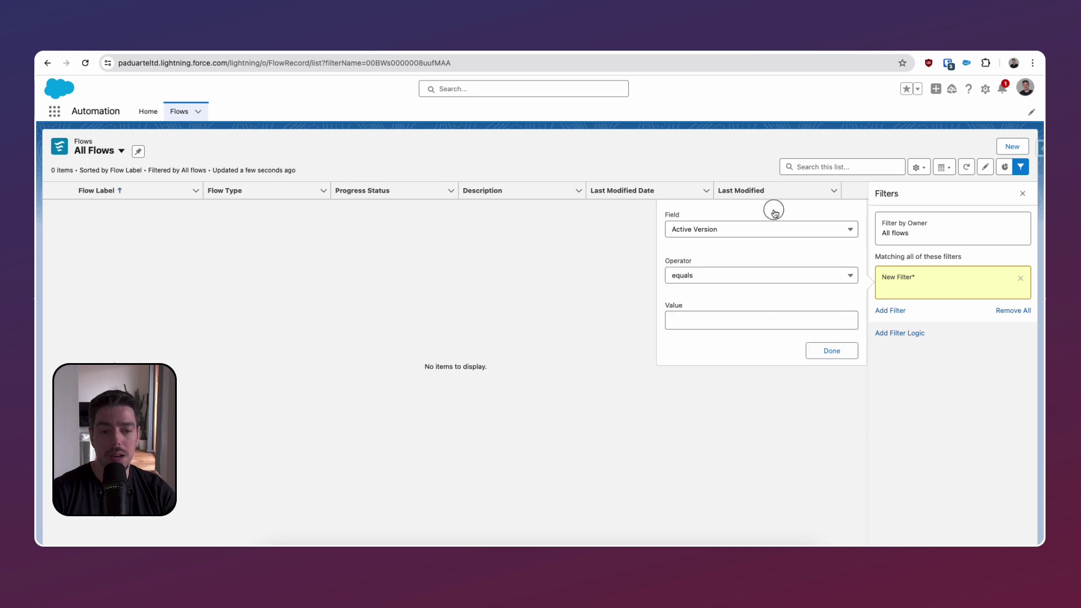
click(735, 318)
click(741, 277)
click(741, 277)
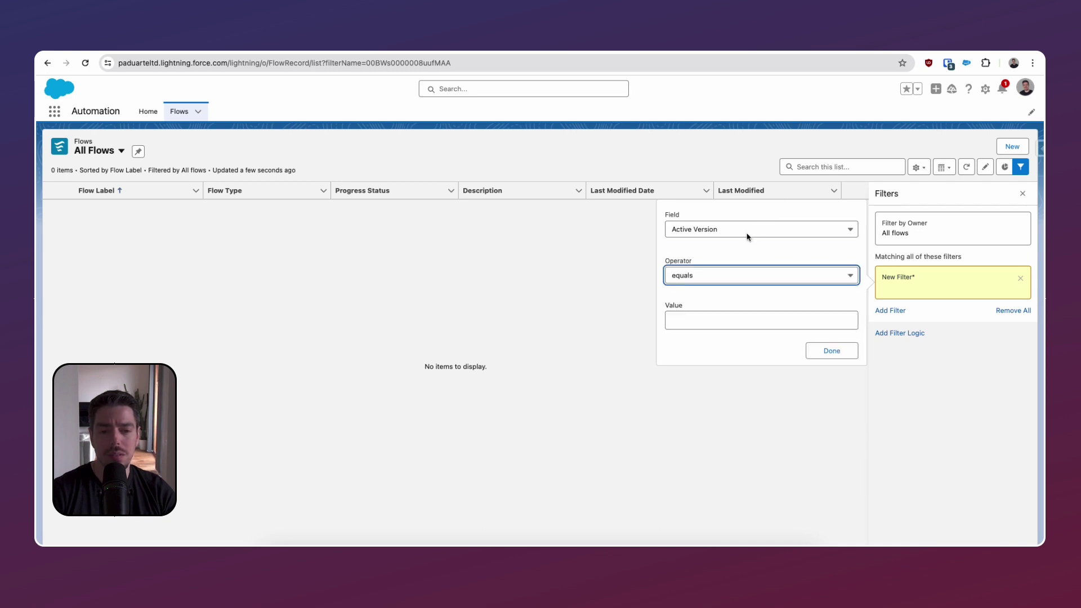
Choose Progress Status as the filter field after first trying Flow Namespace.
click(749, 231)
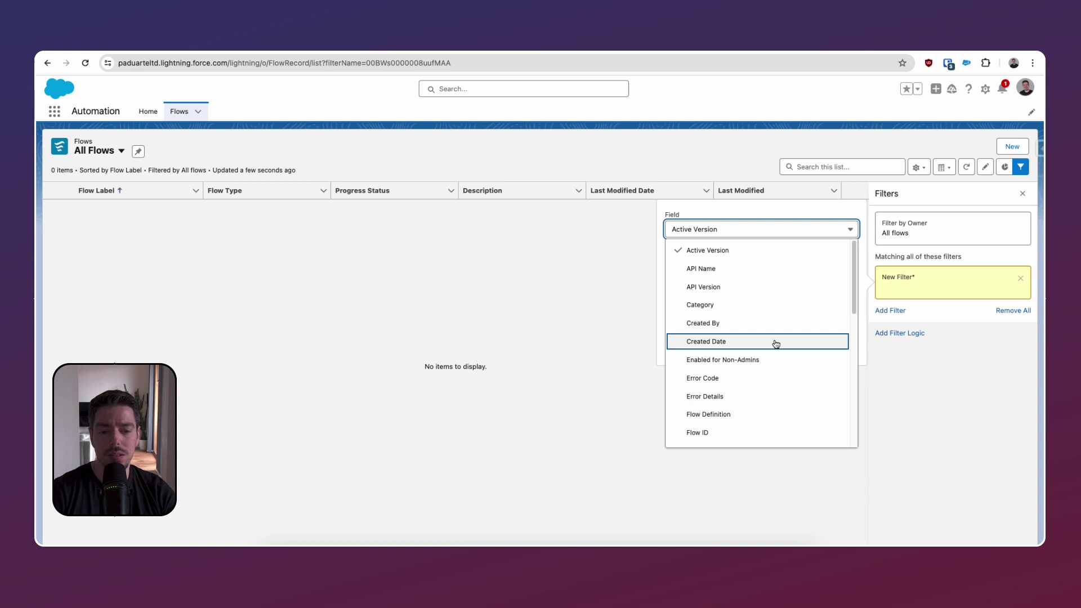
scroll(776, 352, down, 2)
scroll(777, 373, down, 3)
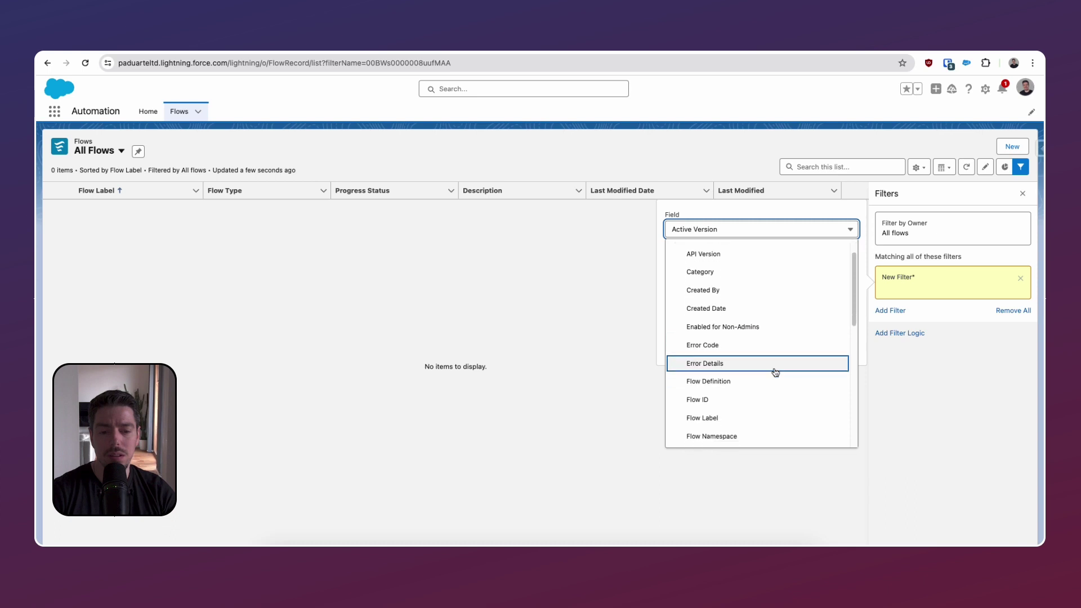
scroll(770, 390, down, 1)
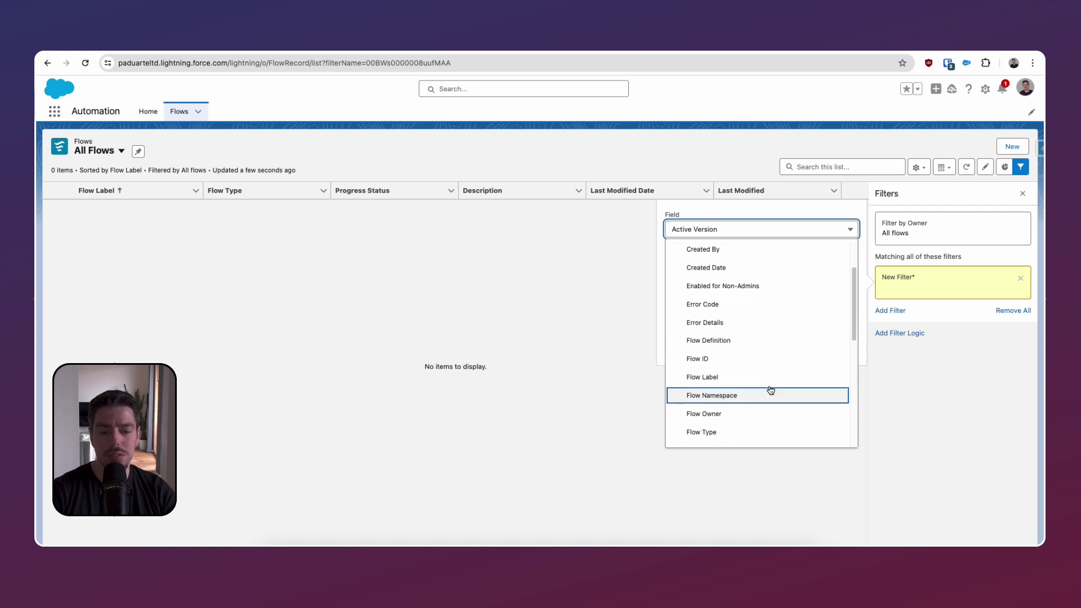
click(771, 391)
click(748, 228)
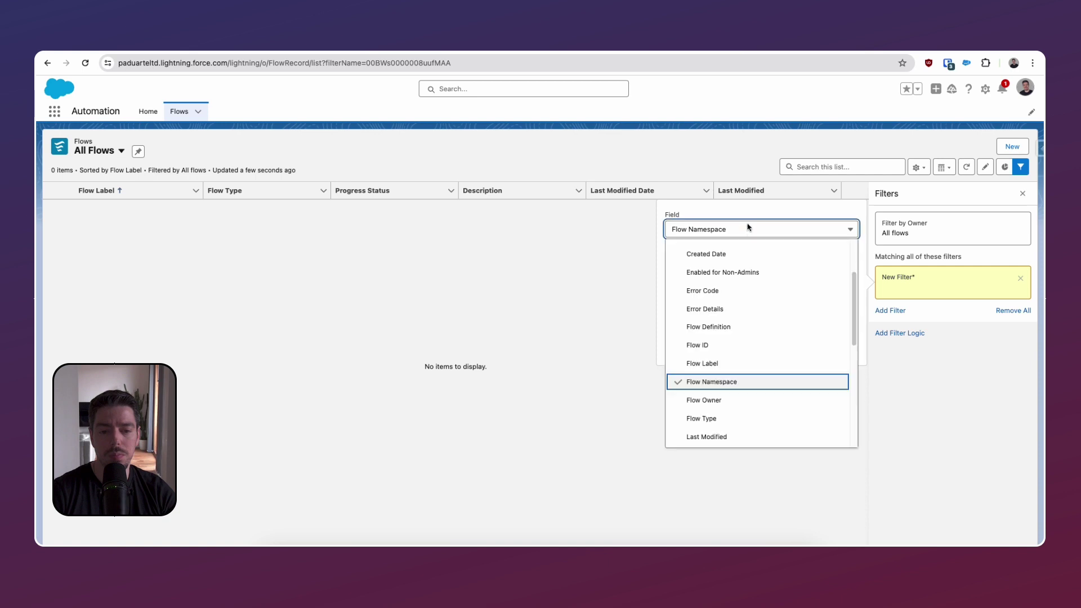
scroll(748, 415, down, 5)
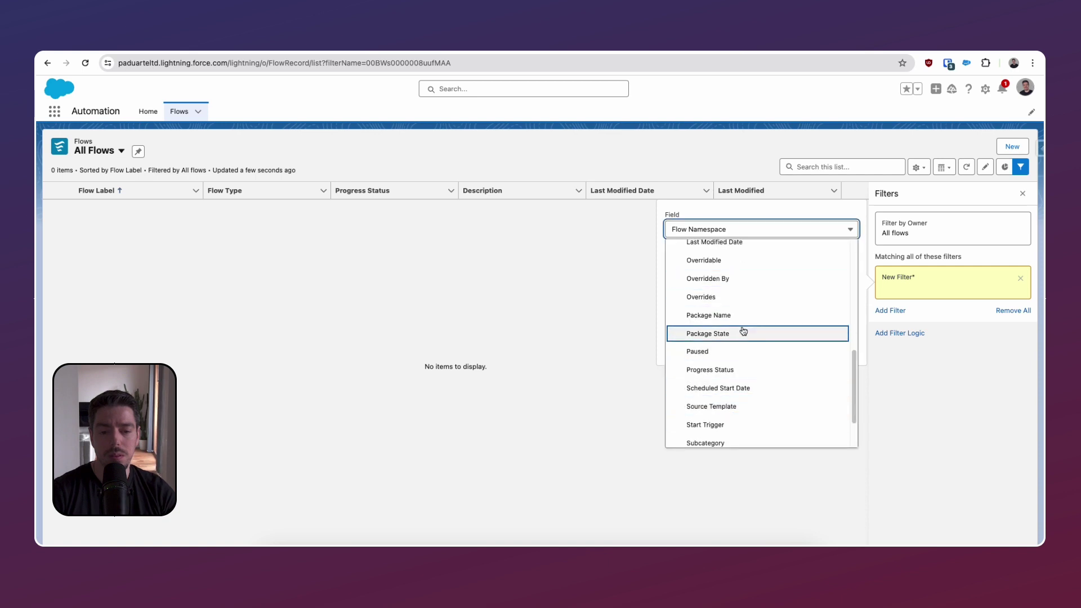
scroll(758, 357, down, 1)
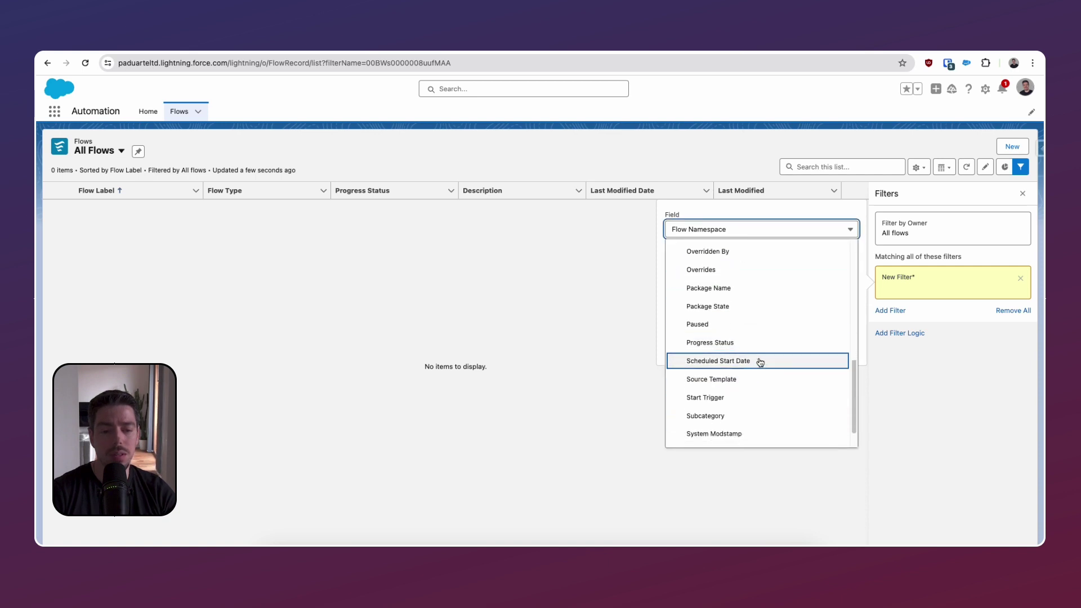
scroll(761, 356, down, 1)
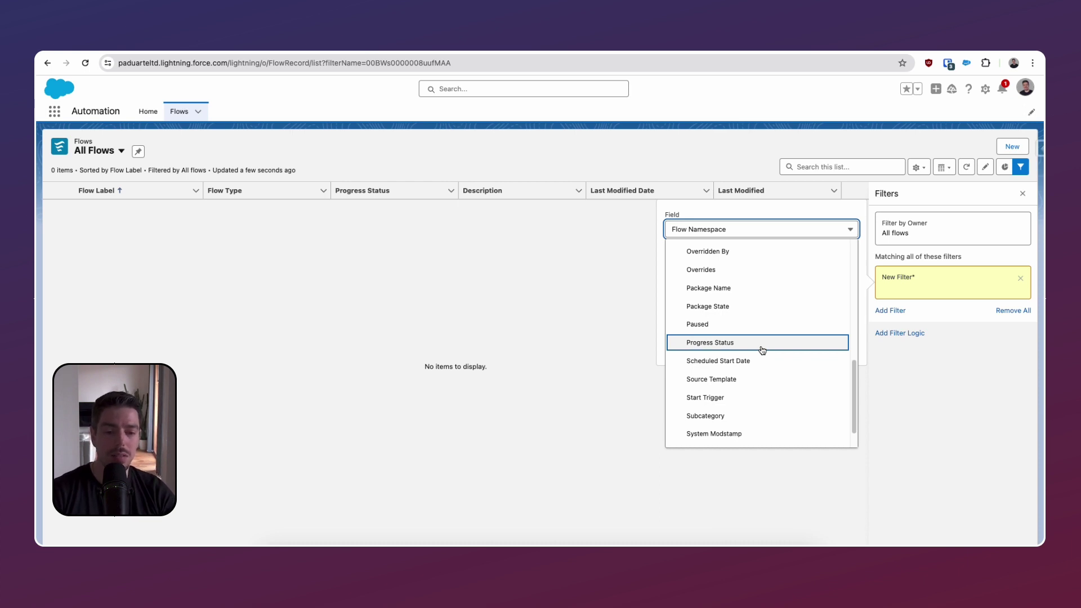
click(761, 349)
Set the value to Activated and save, then remove that filter and save again.
click(748, 322)
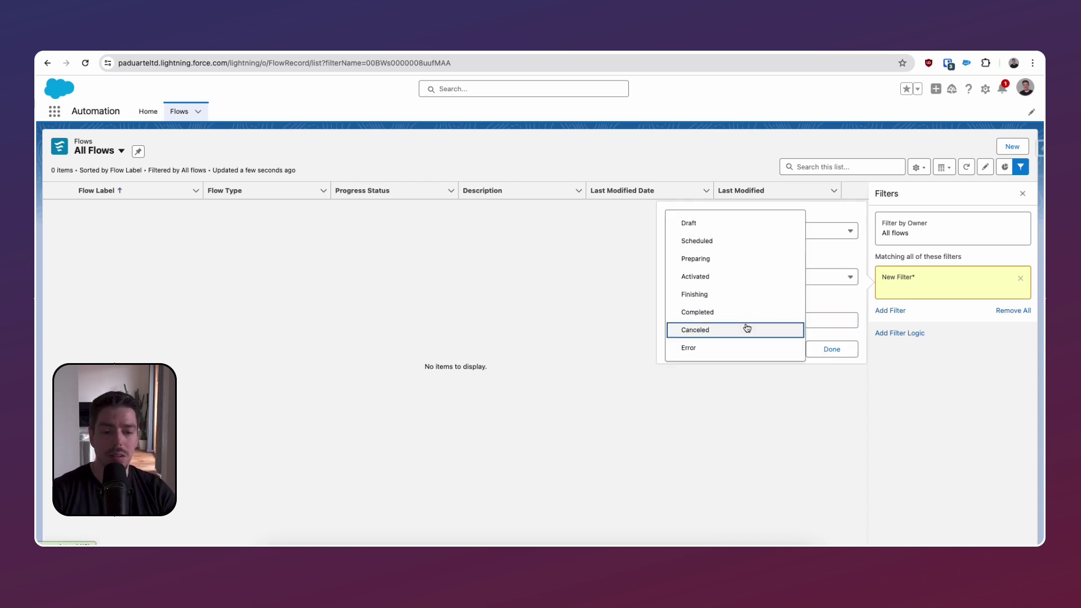
click(755, 277)
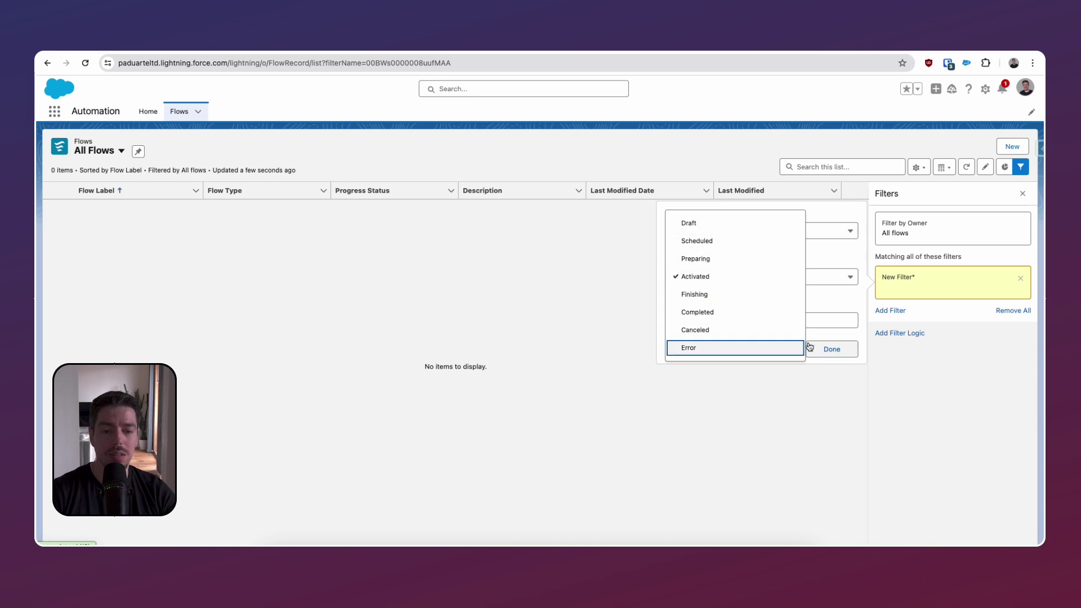
click(822, 348)
click(1002, 196)
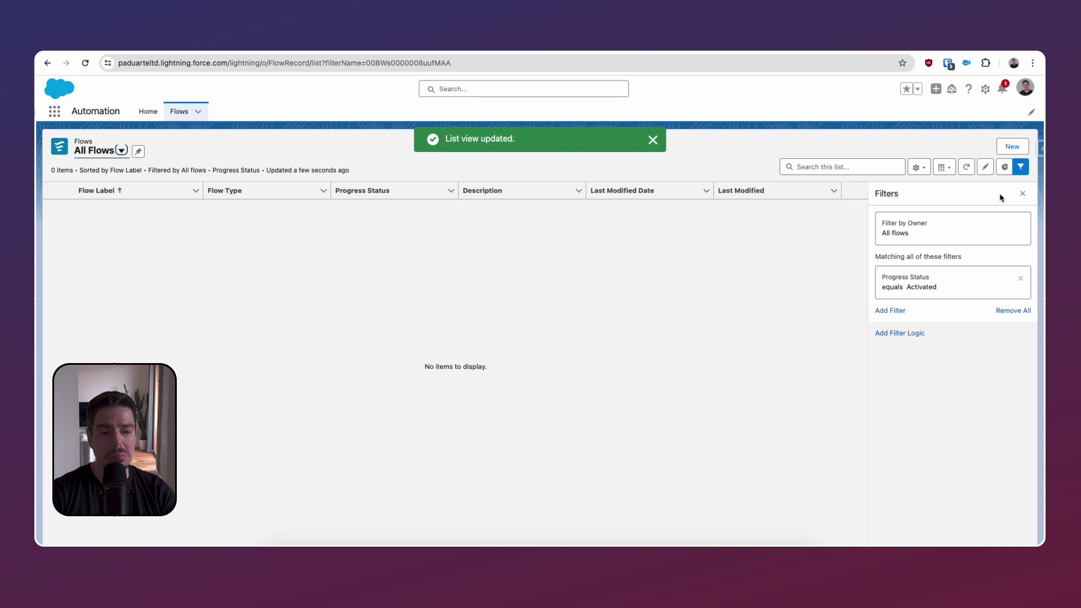
click(1020, 278)
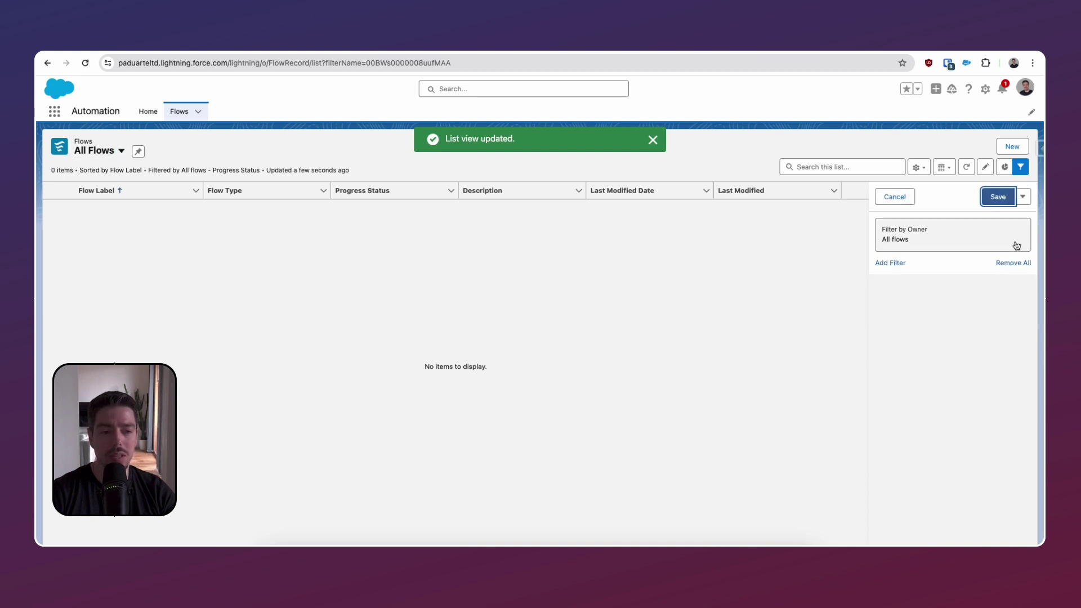
click(997, 192)
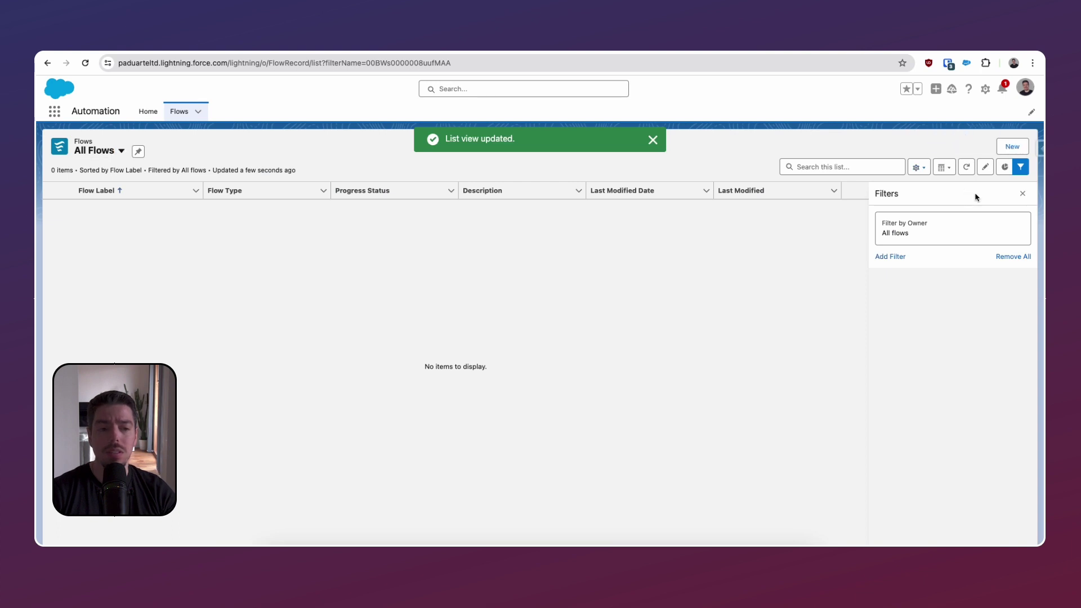
click(1023, 194)
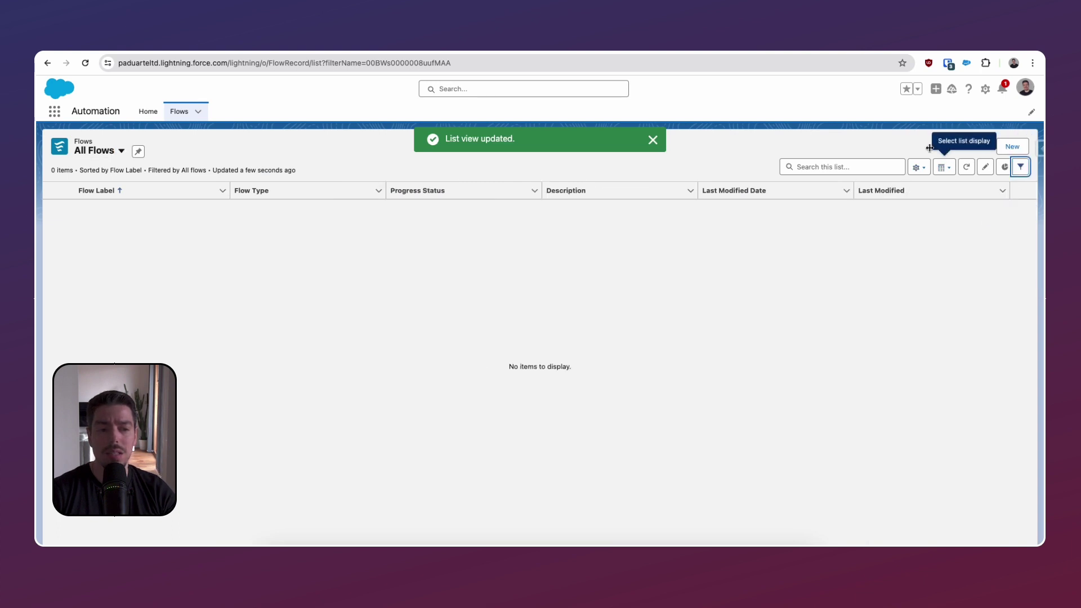
click(1008, 151)
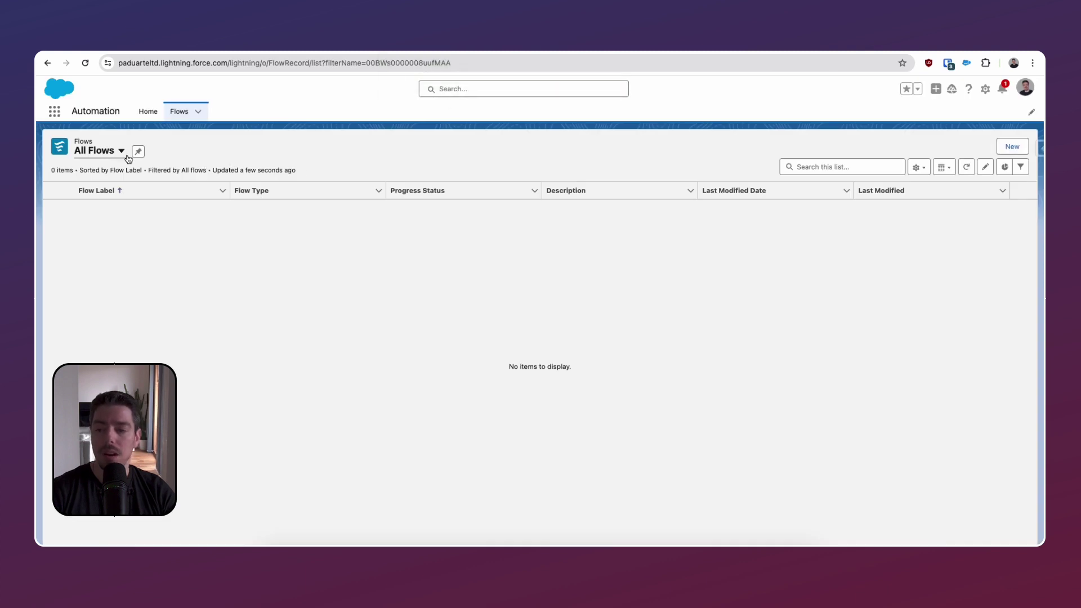
click(921, 168)
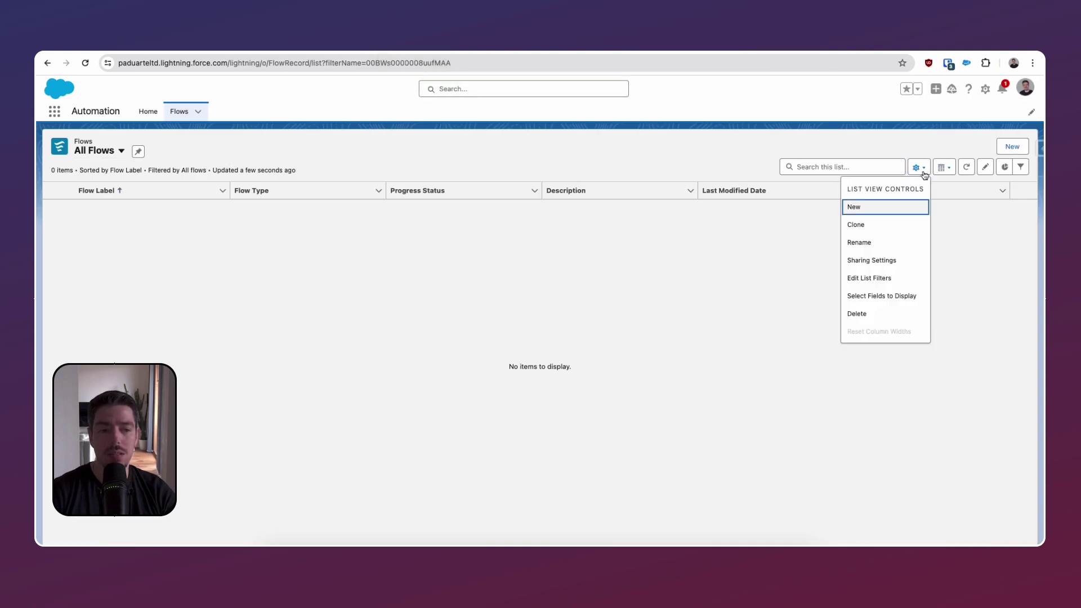
click(910, 212)
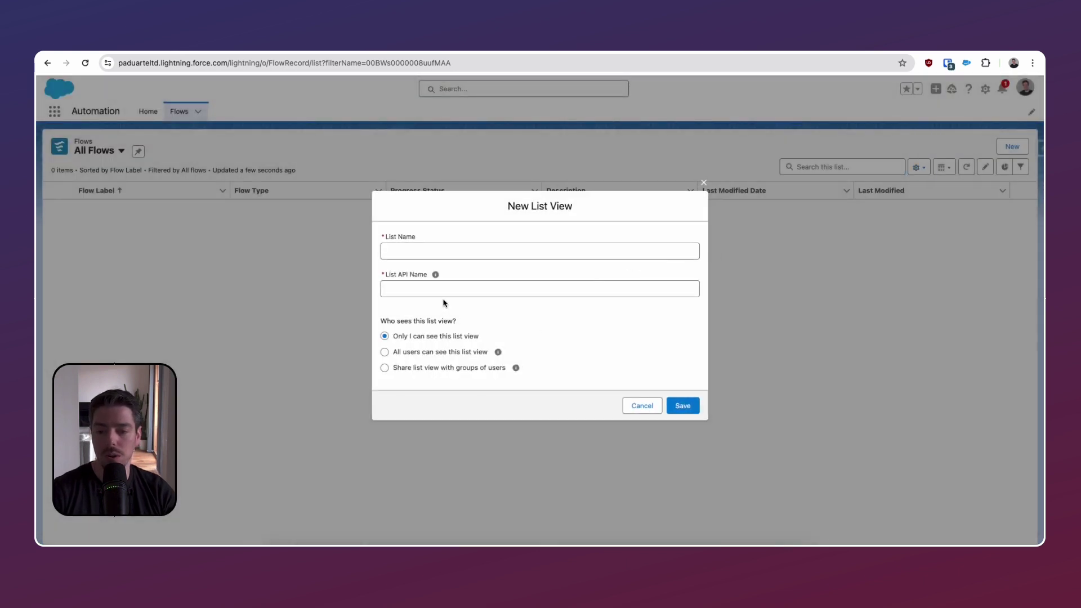
click(632, 406)
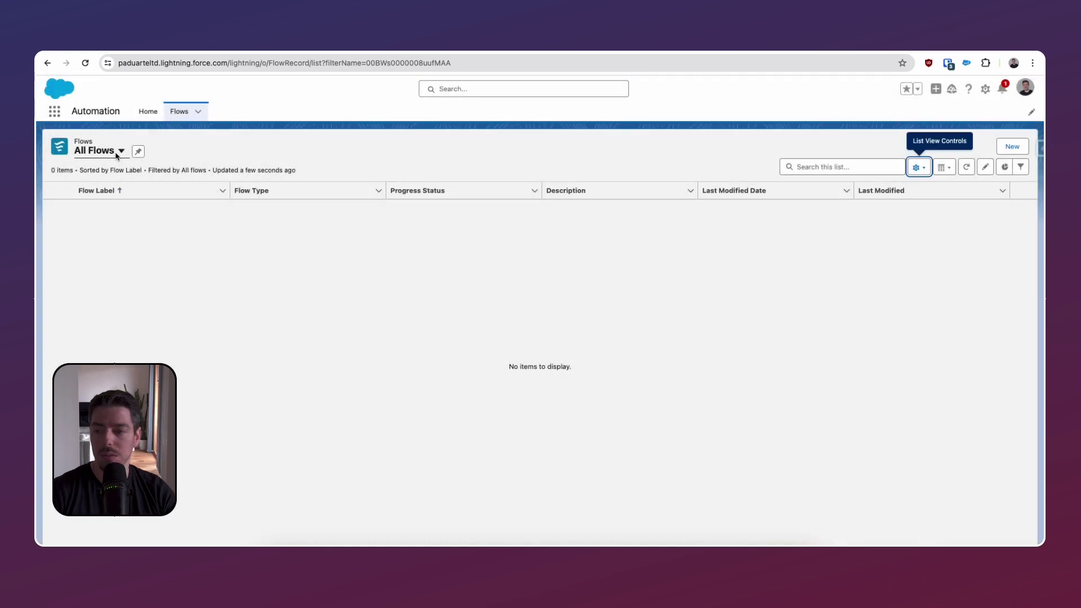
click(118, 155)
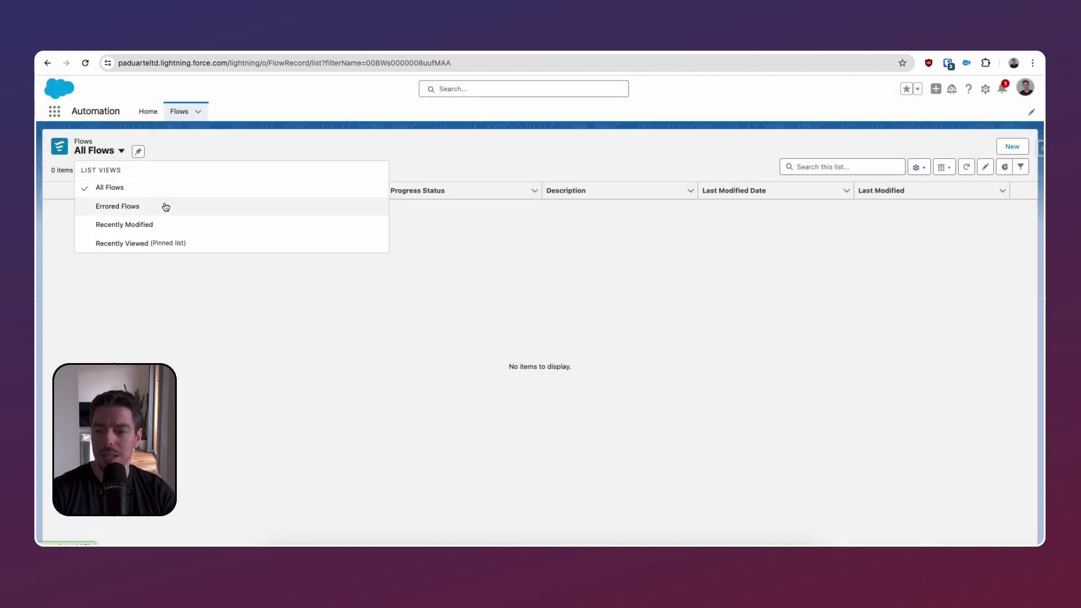
click(227, 142)
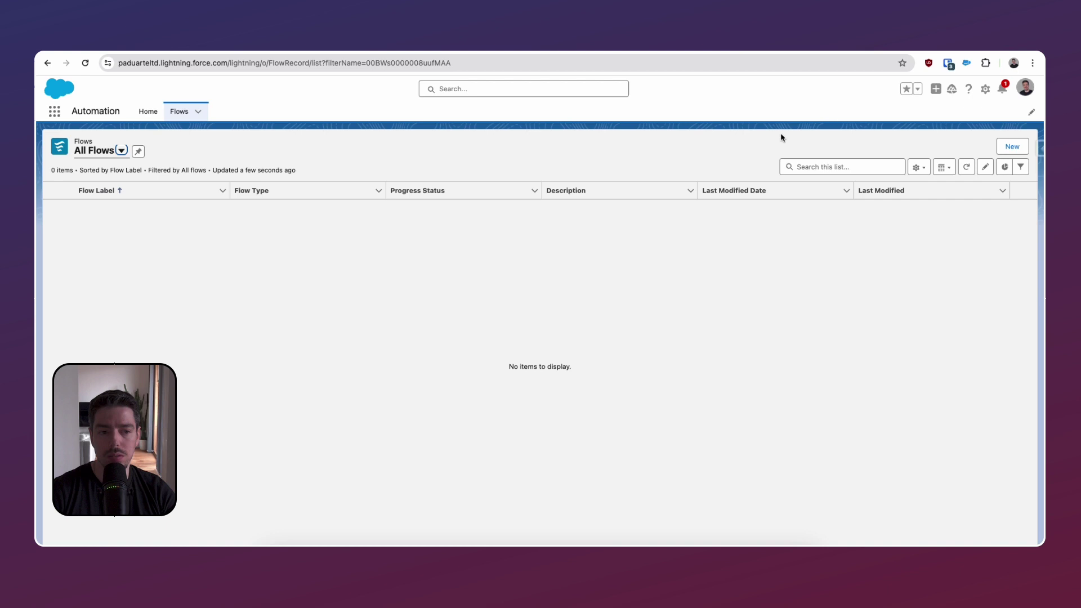
Start a new record-triggered flow from scratch with Case as the trigger object.
click(1014, 146)
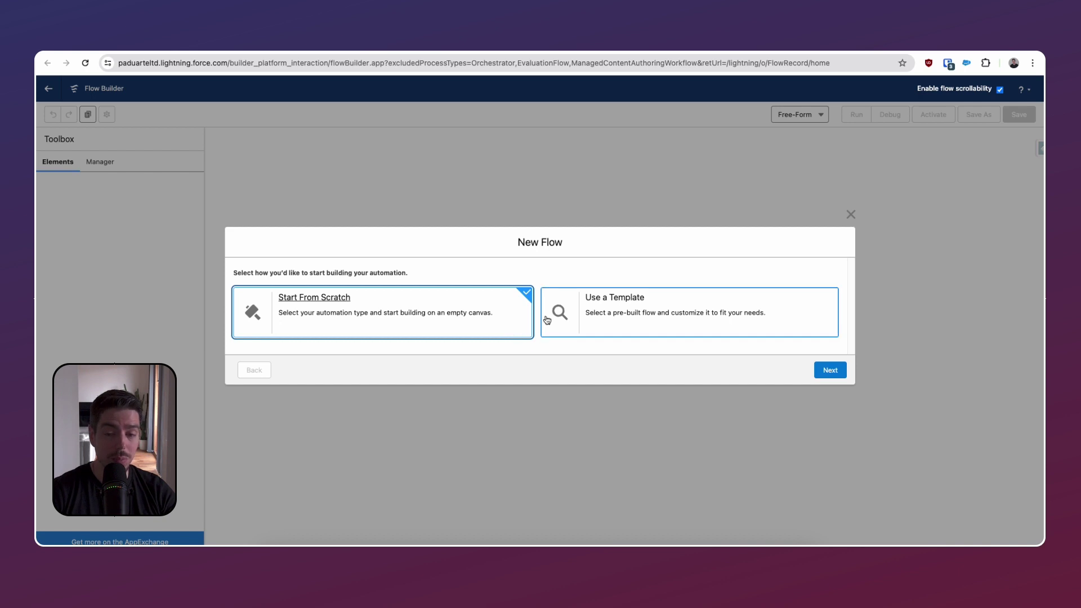
click(827, 370)
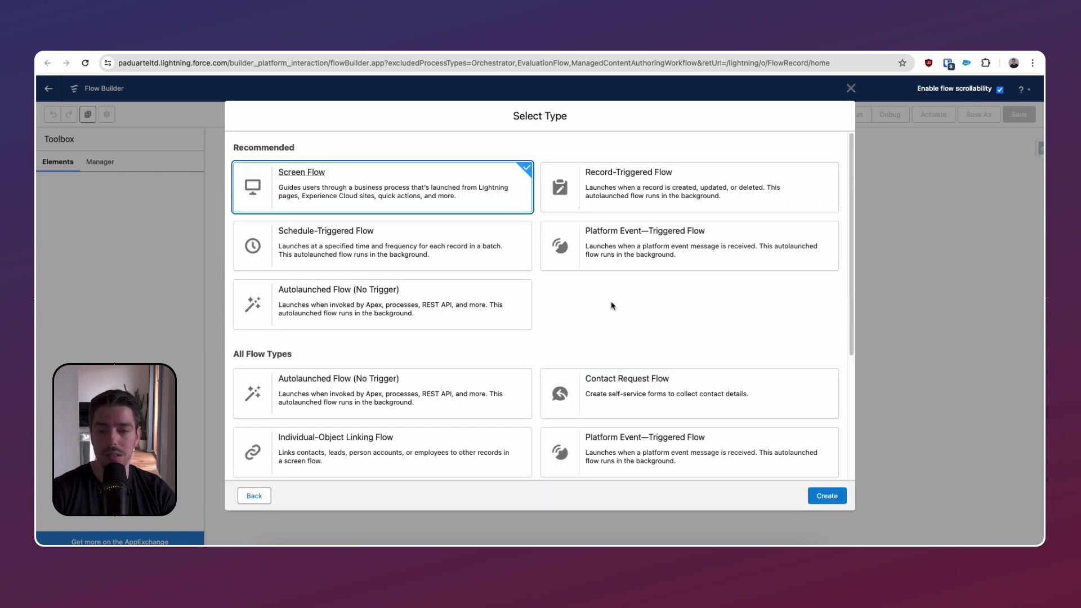
click(589, 191)
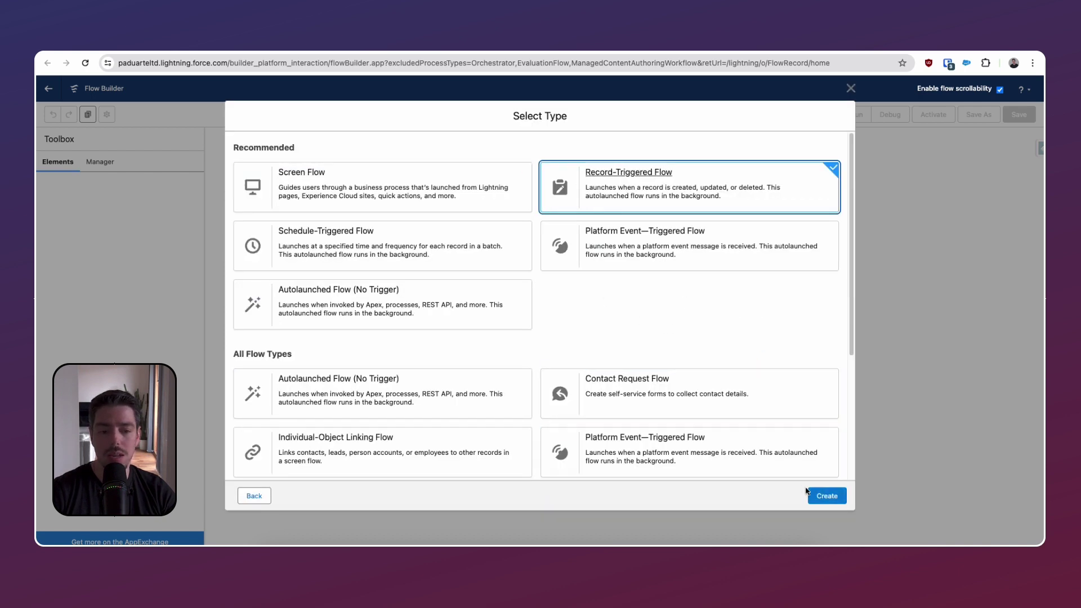
click(826, 496)
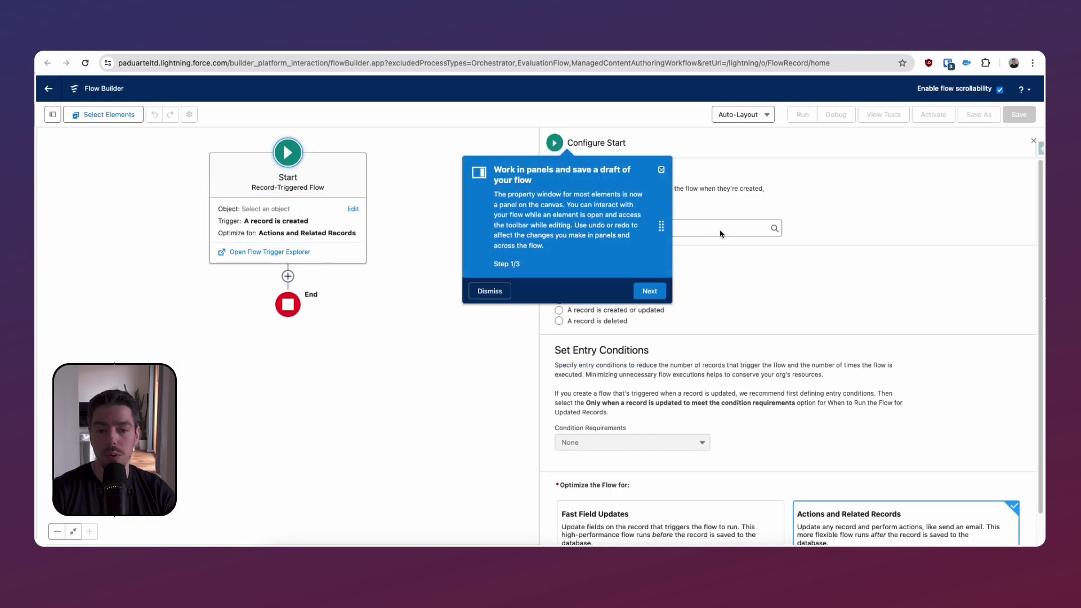
click(490, 291)
click(646, 229)
text(Case)
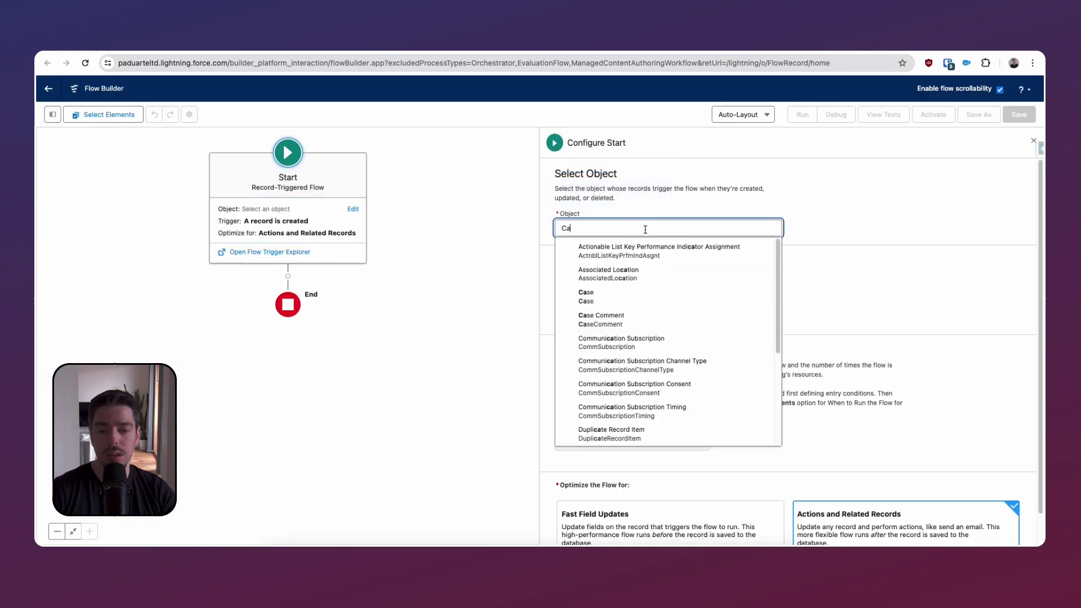
click(611, 260)
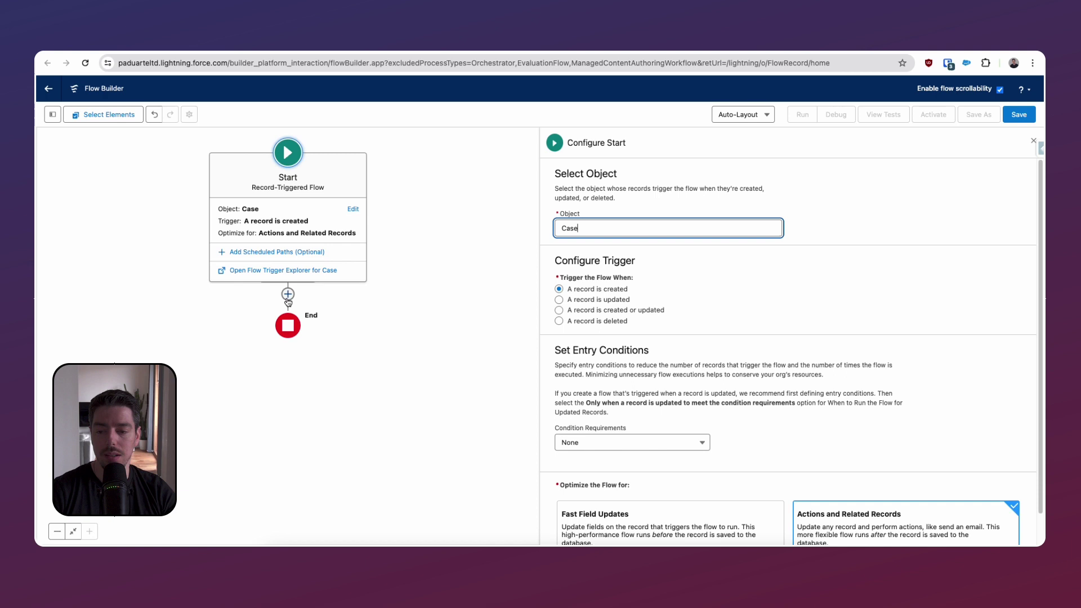
Save the flow with the label 'Case Test Flow'.
click(1019, 115)
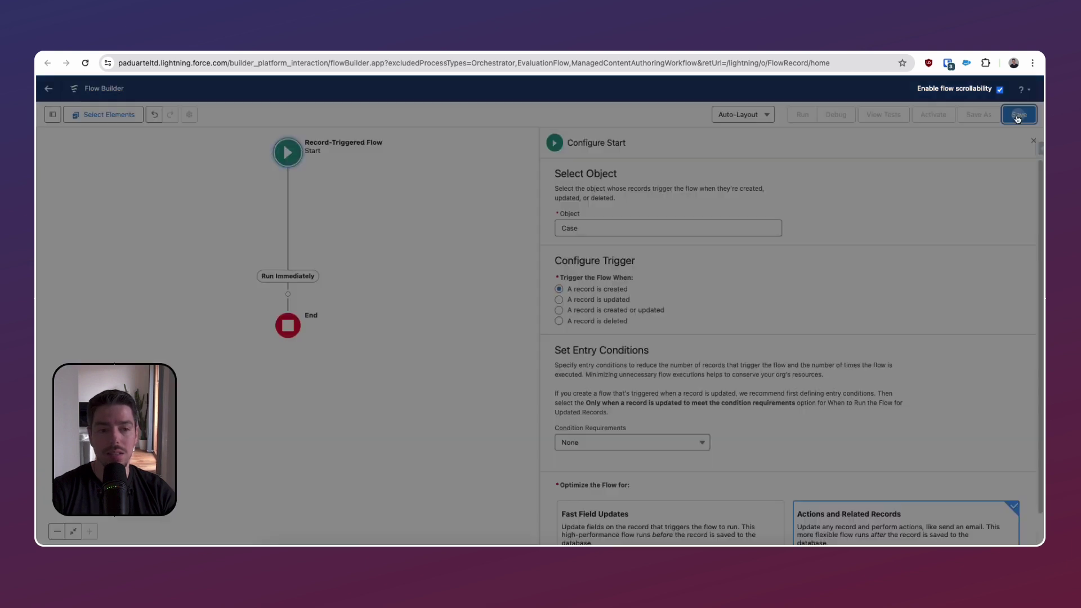
click(485, 274)
text(Case)
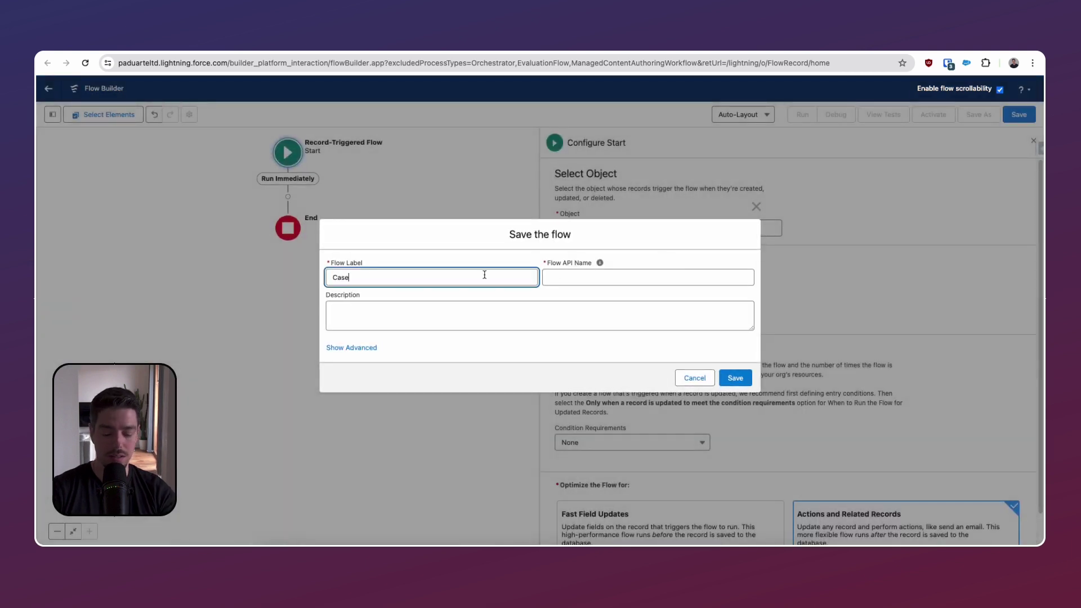
text( Test Fl)
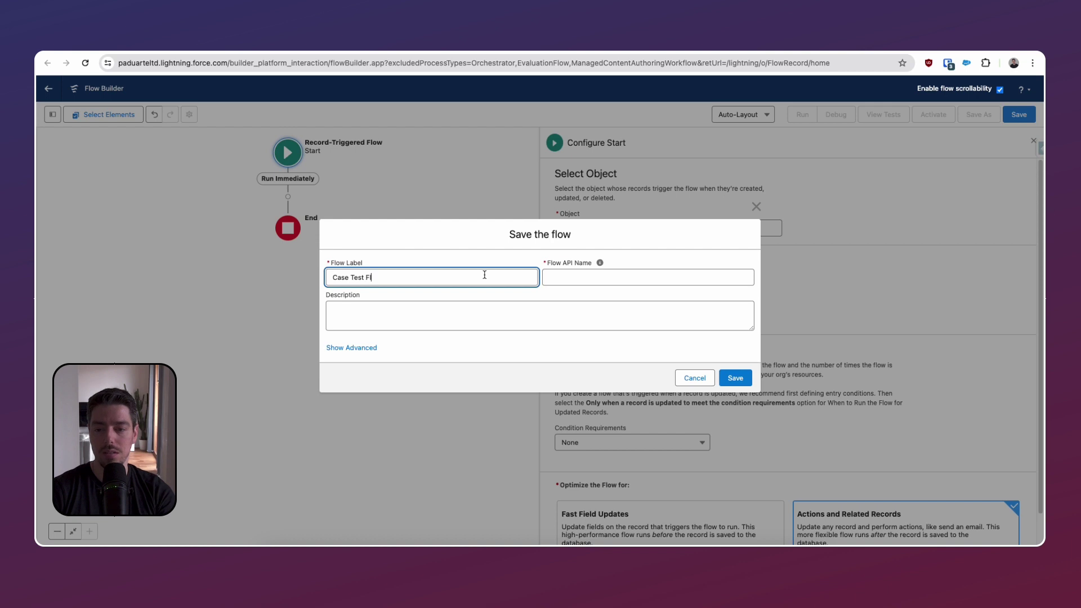
text(ow)
key(Tab)
click(736, 377)
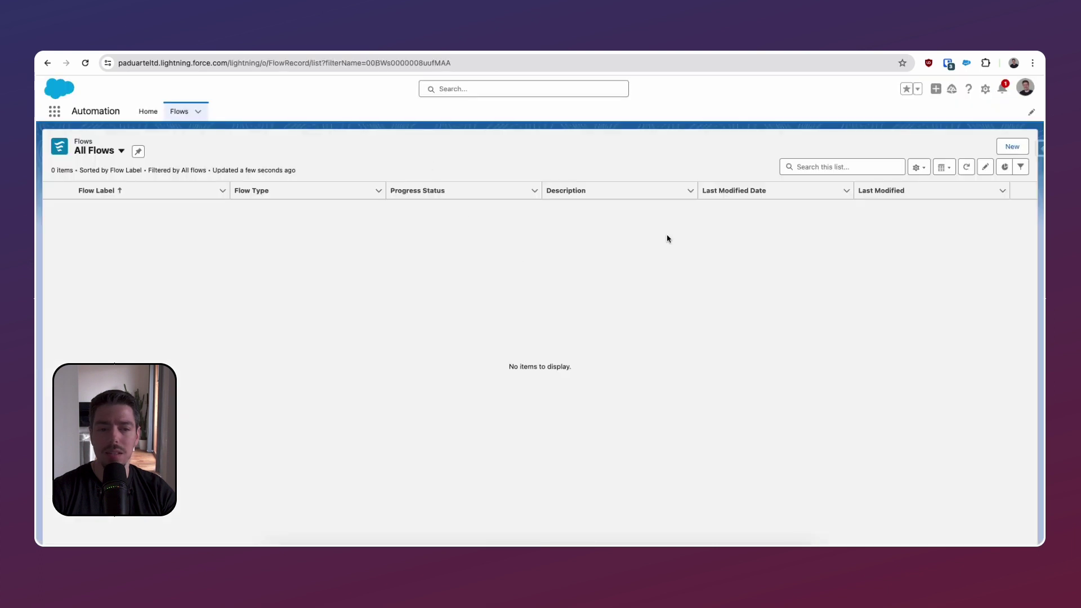
Refresh the Flows list so Case Test Flow shows in Recently Viewed as Draft.
click(966, 167)
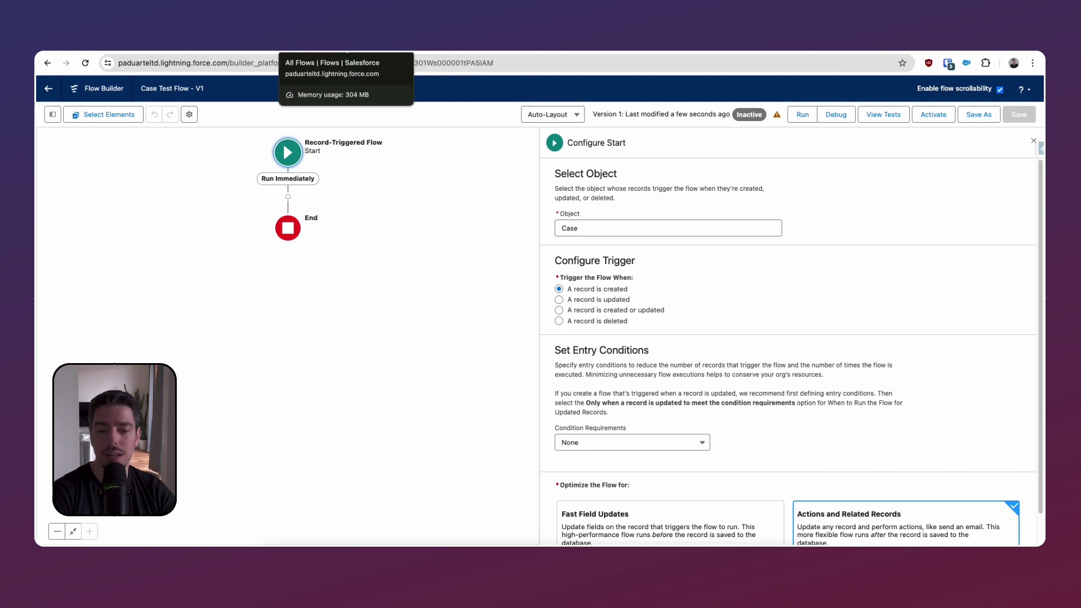
click(346, 47)
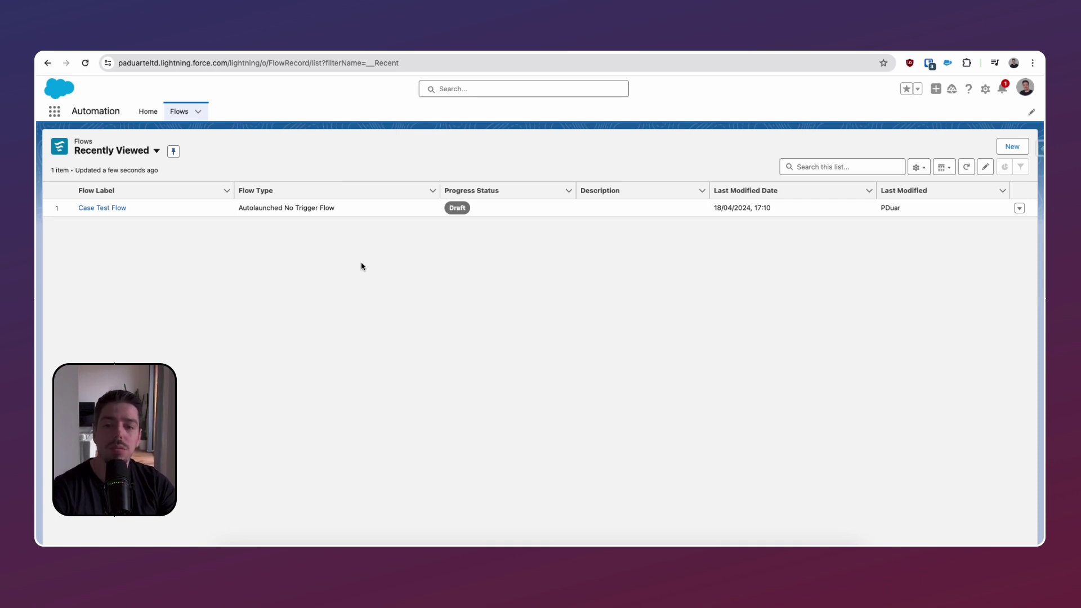
Open Case Test Flow, check its single Draft version under Related, then return to Details.
click(116, 209)
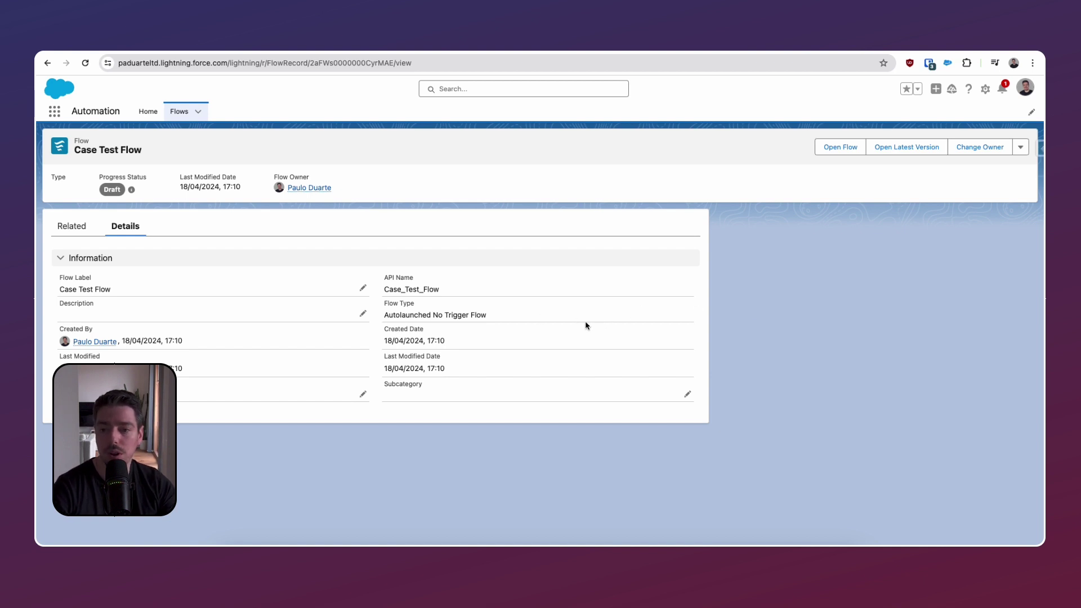
click(83, 228)
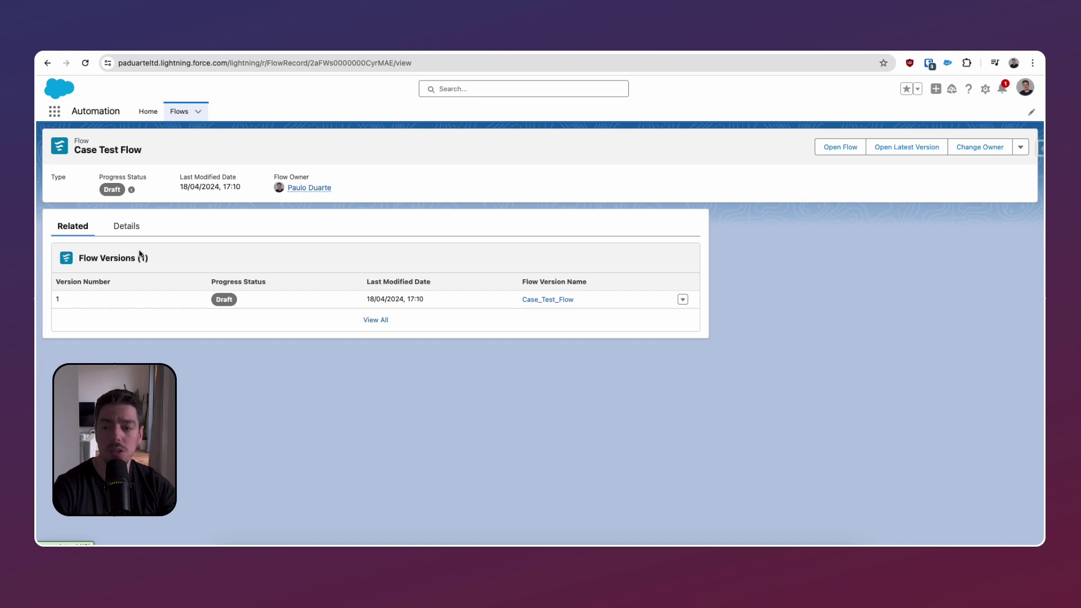
click(136, 232)
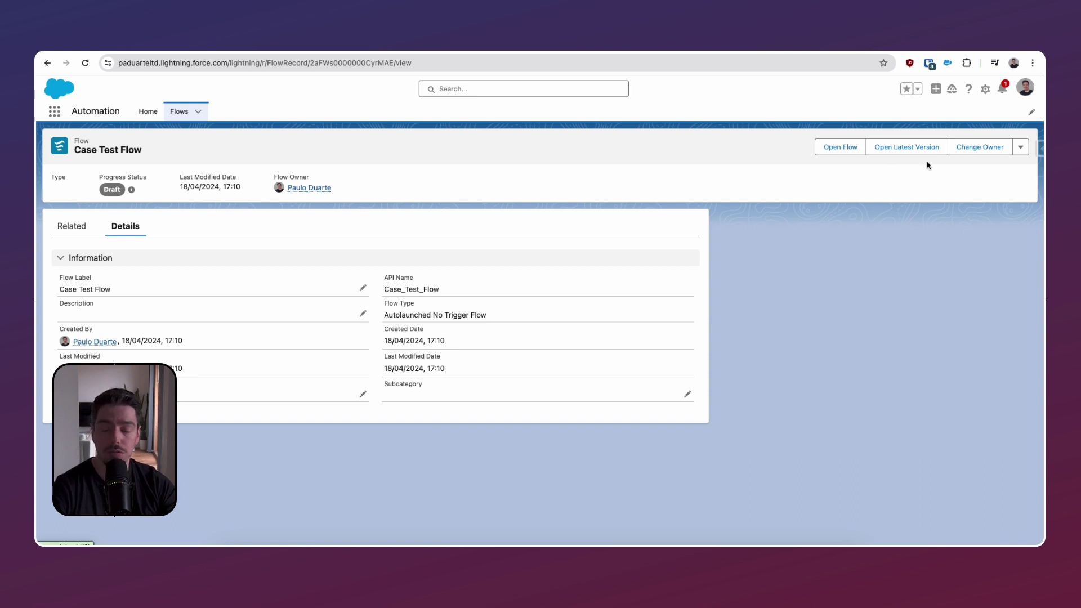
click(1021, 147)
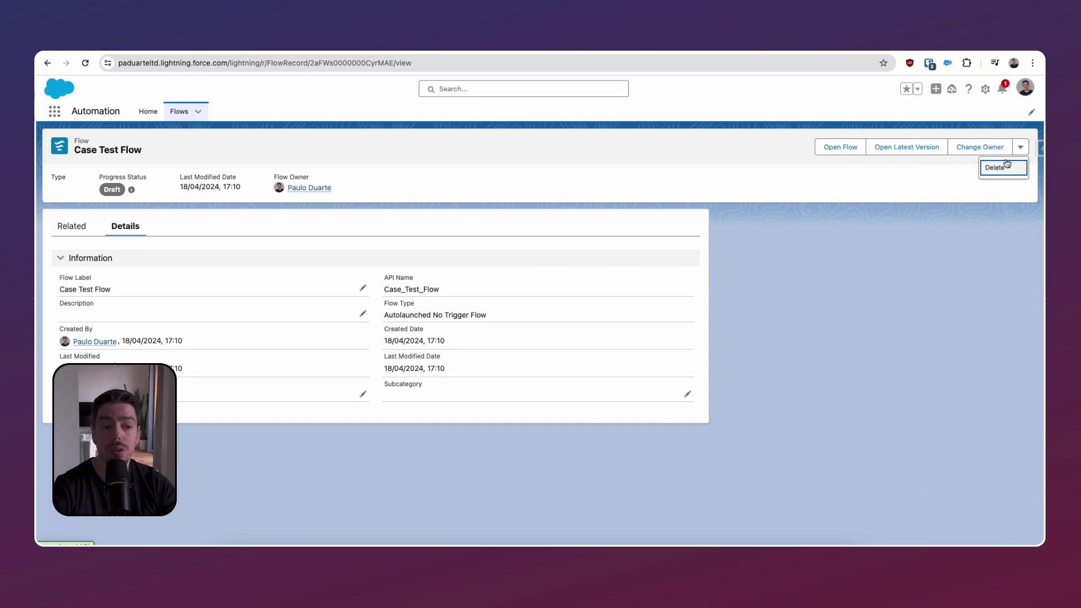
click(767, 187)
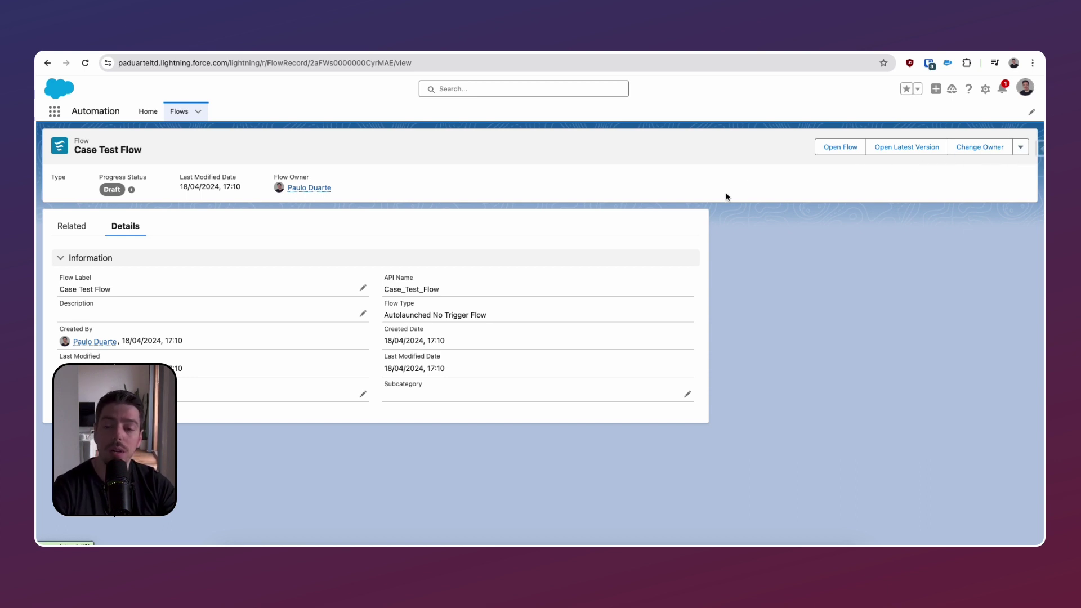
click(1021, 149)
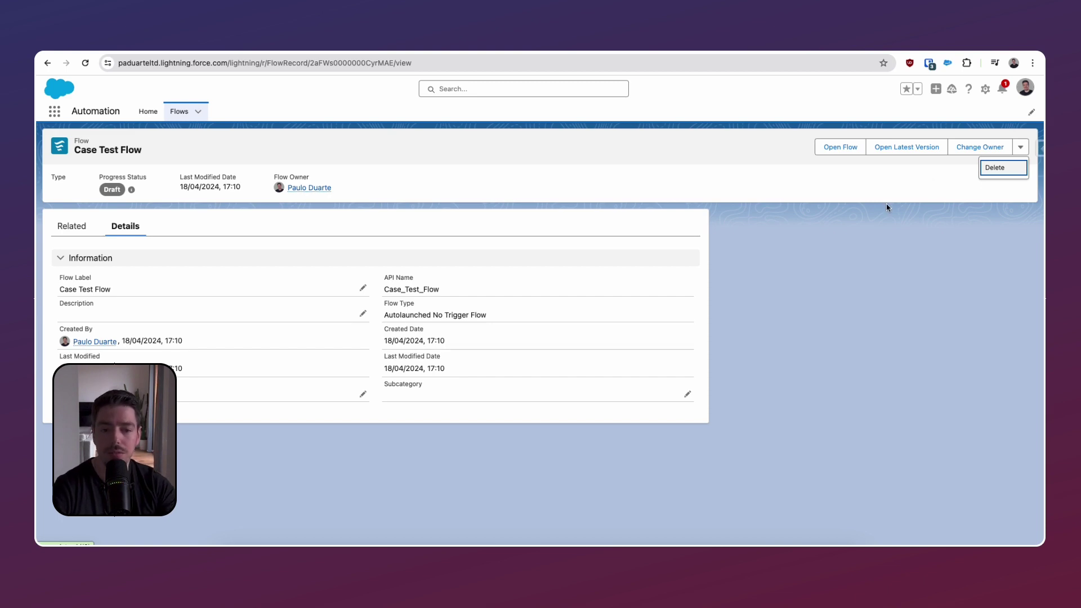
click(868, 221)
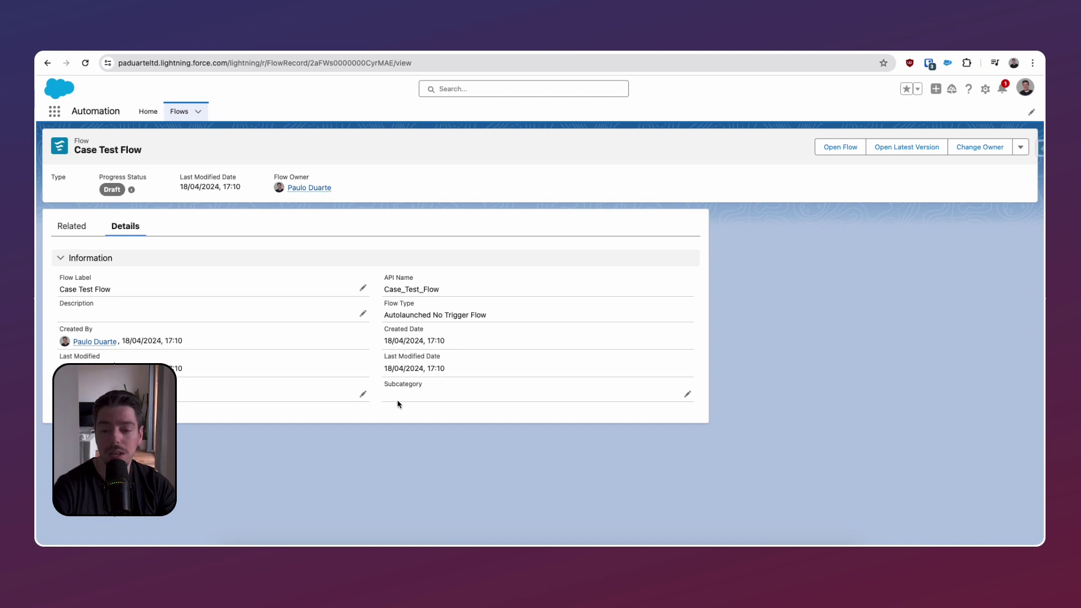
click(362, 395)
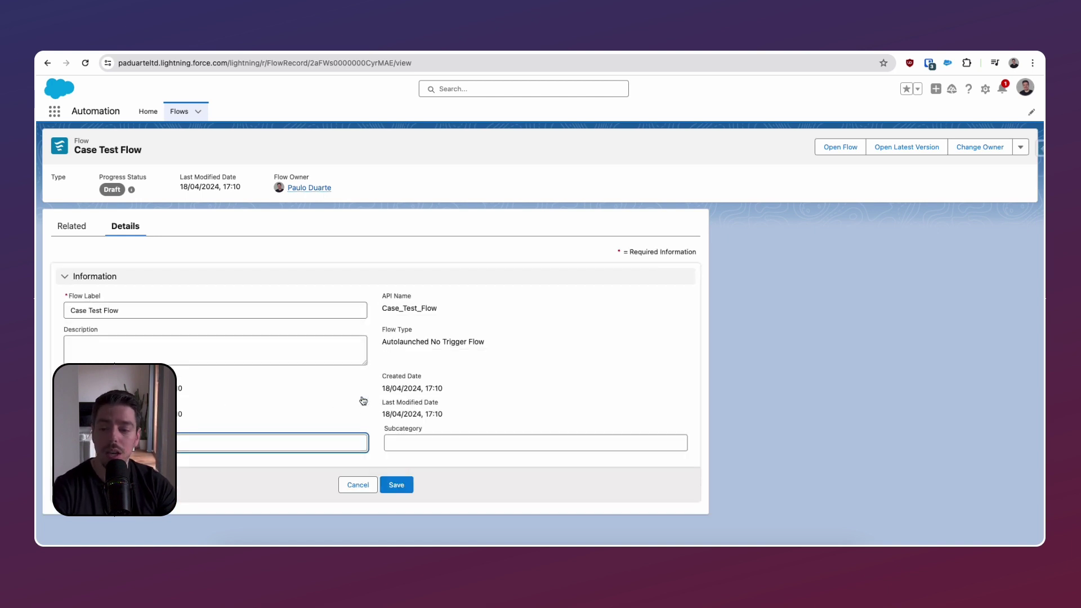
click(369, 485)
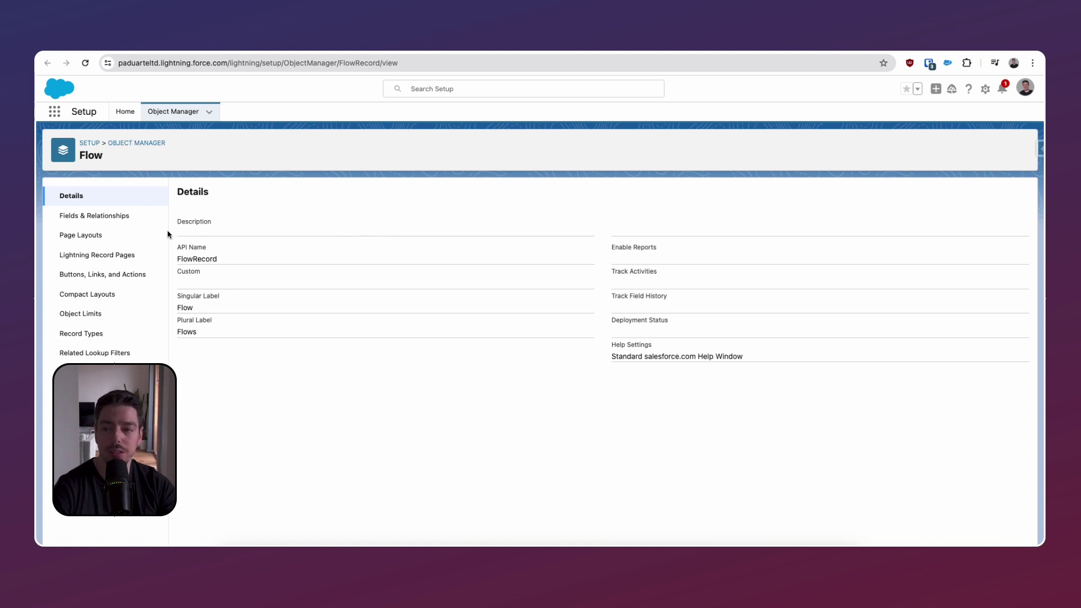
List the Flow object's Fields & Relationships and start a new field, reaching the Unable to Access Page.
click(123, 218)
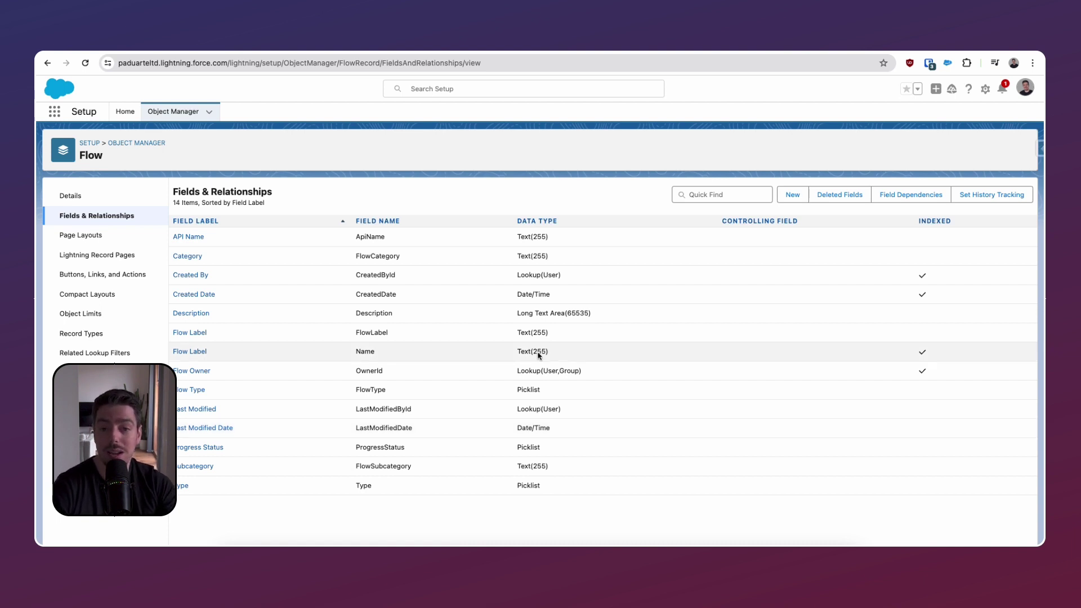
click(791, 195)
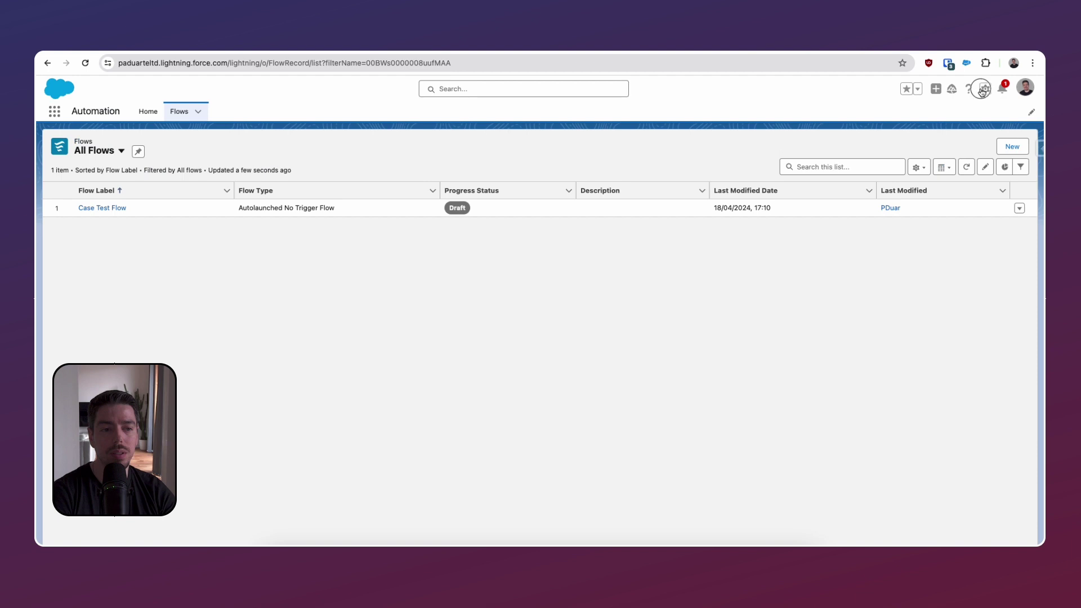
From Setup, Quick Find 'flow', open the Flows page, and scroll through the All Flows table.
click(985, 88)
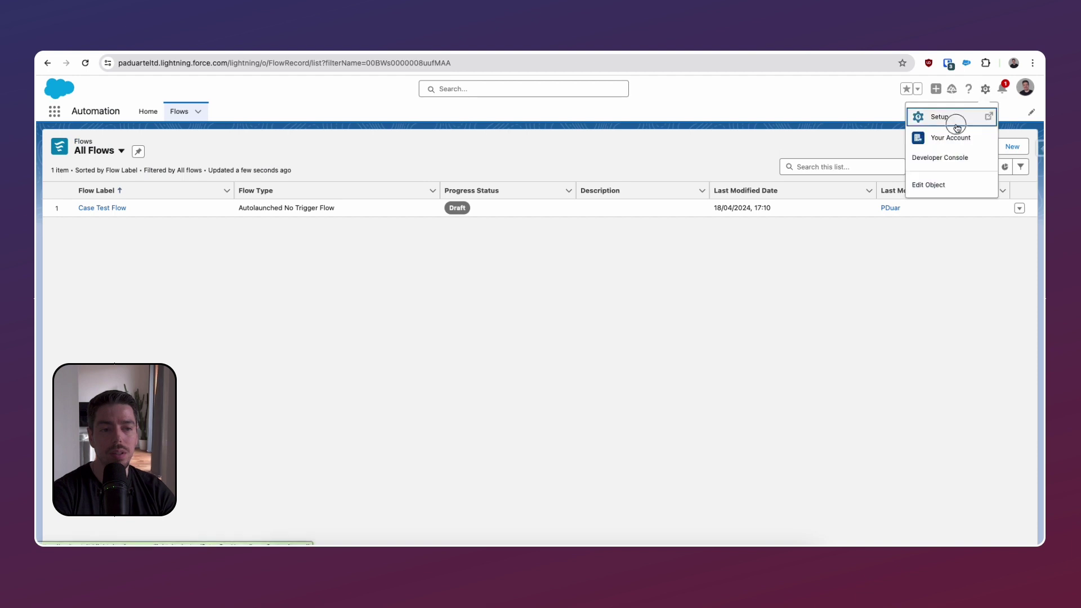
click(952, 115)
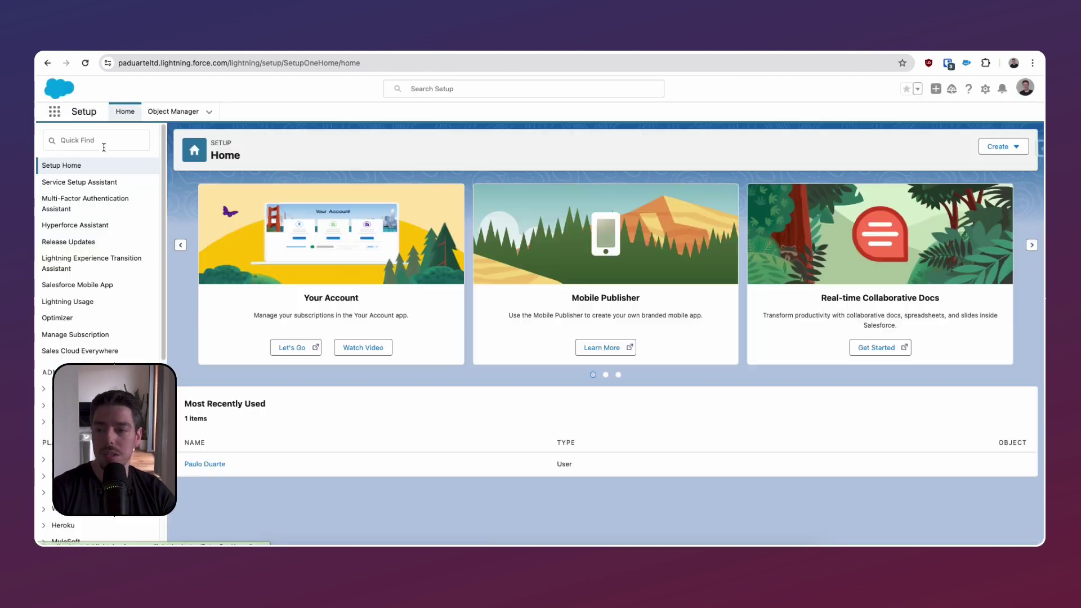
click(106, 145)
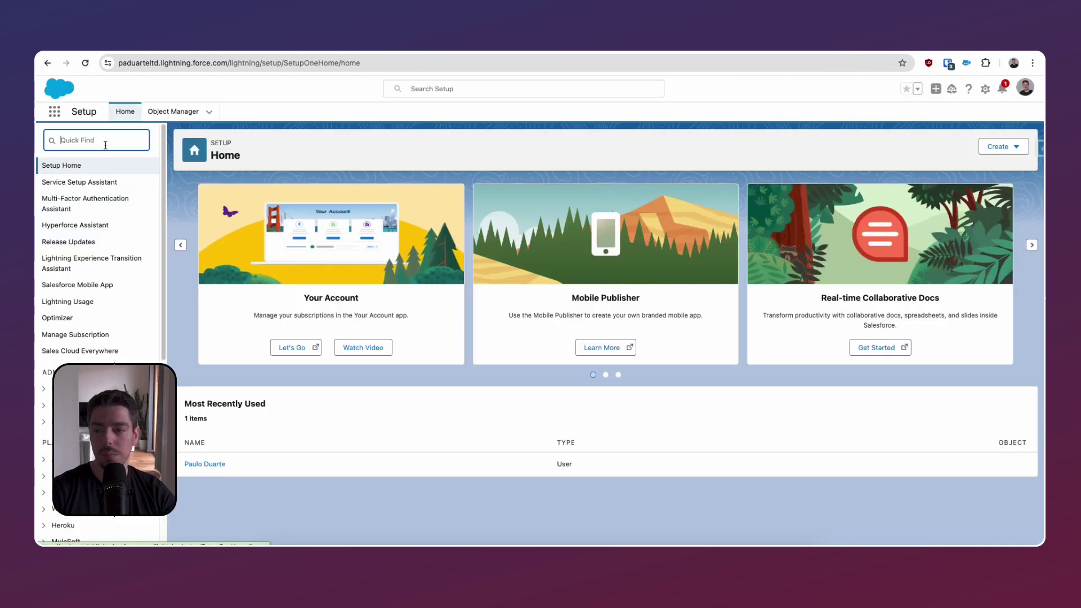
text(flow)
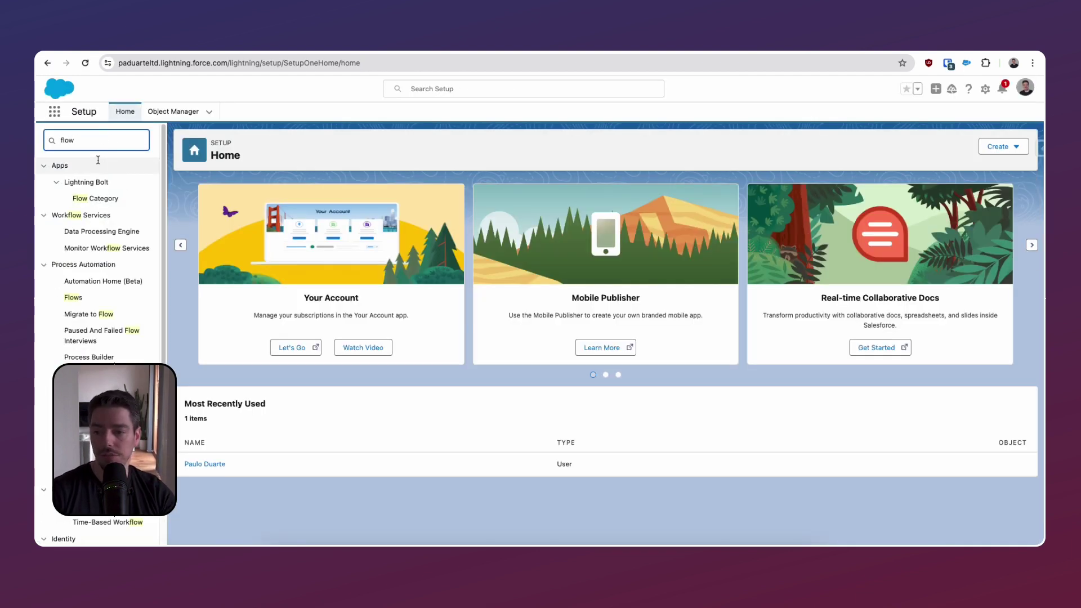
click(73, 299)
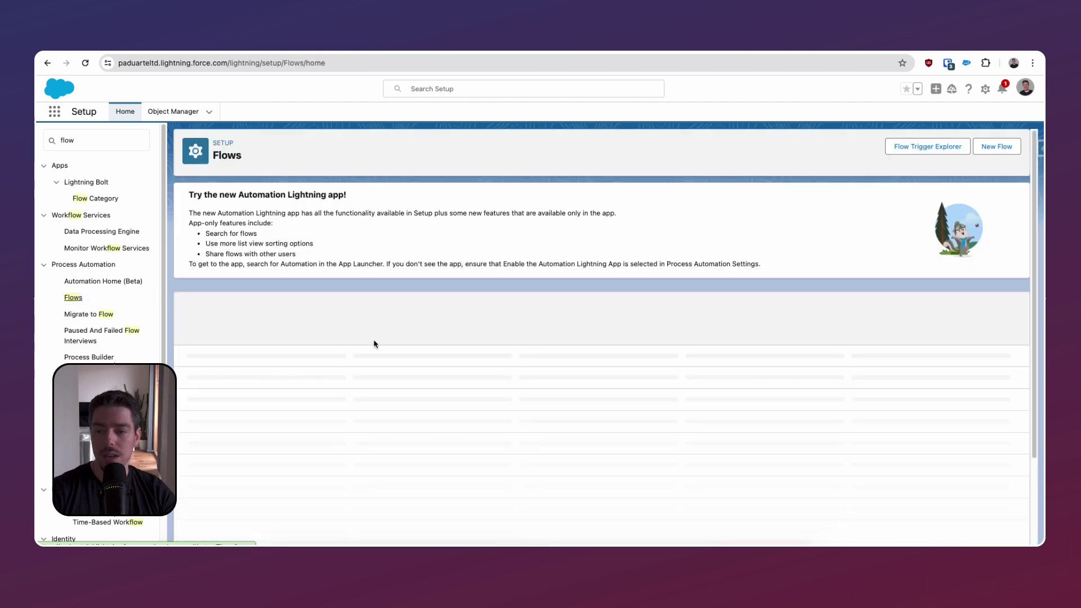
scroll(466, 417, down, 1)
scroll(466, 417, down, 10)
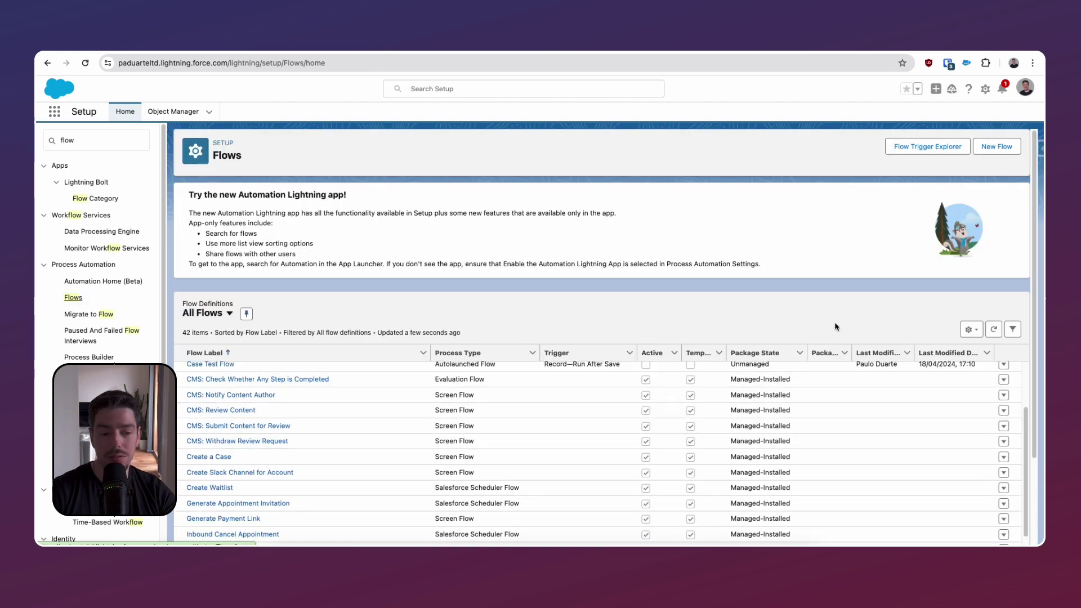
scroll(545, 377, down, 1)
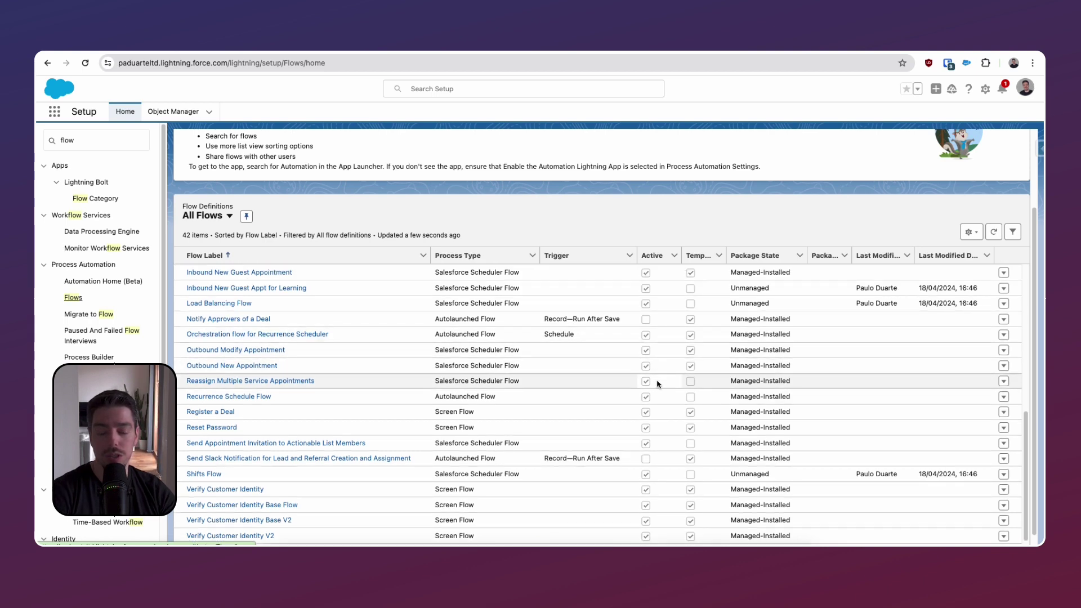
scroll(658, 383, down, 2)
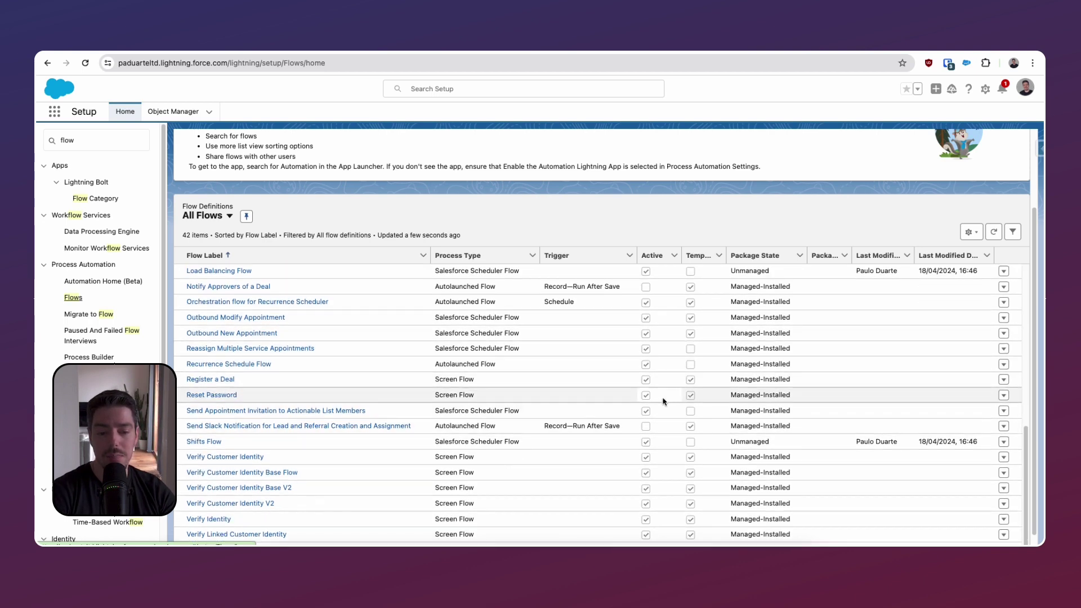
scroll(670, 383, up, 8)
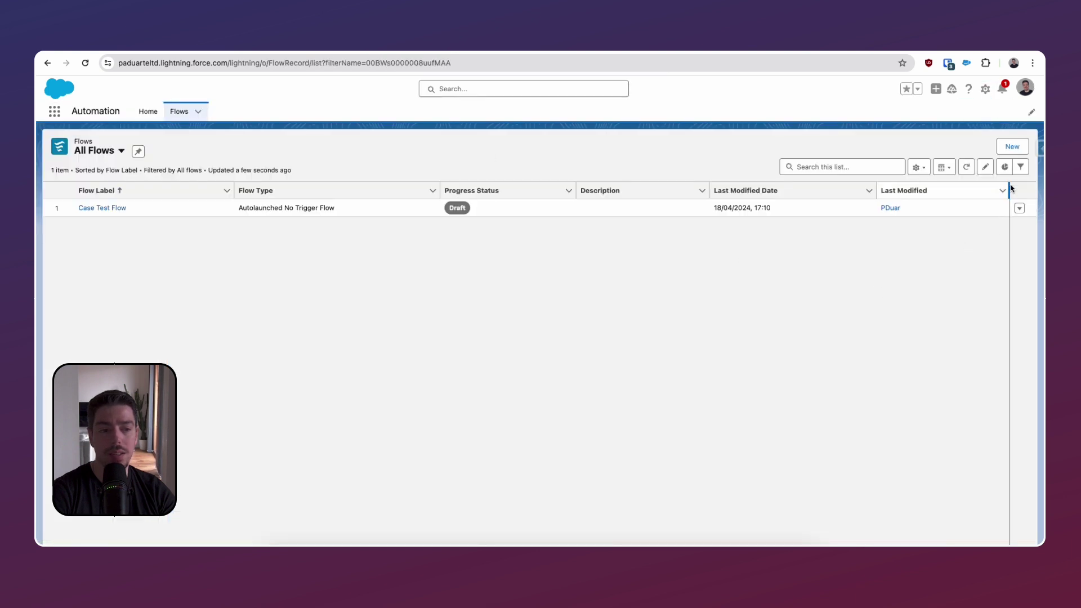
Filter All Flows to Package State Managed-Installed and Unmanaged, save the view, and review its owner filter.
click(1020, 167)
click(891, 256)
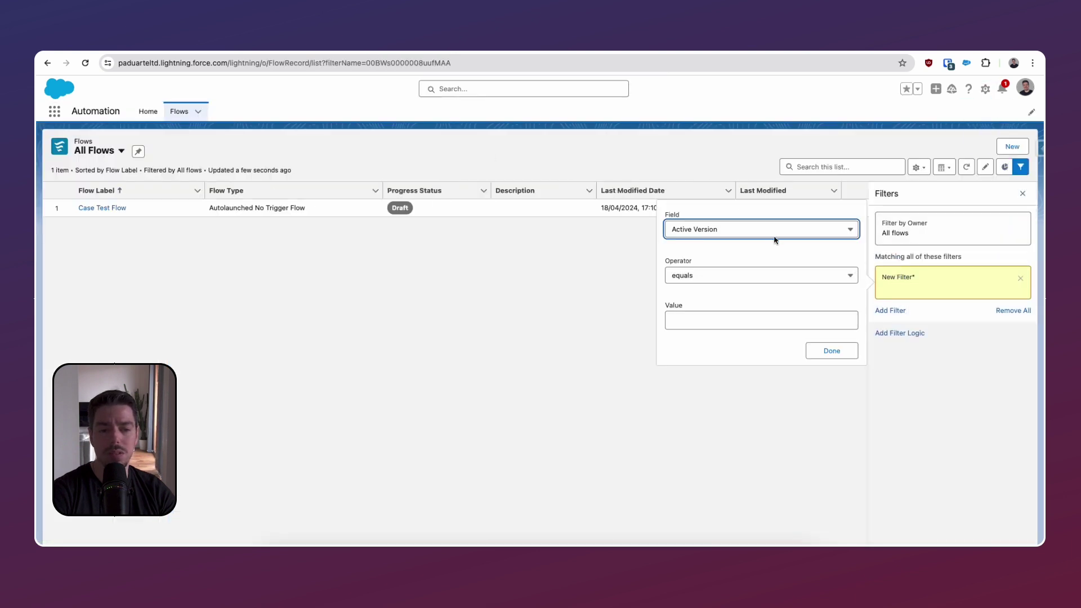
click(772, 231)
scroll(759, 348, down, 5)
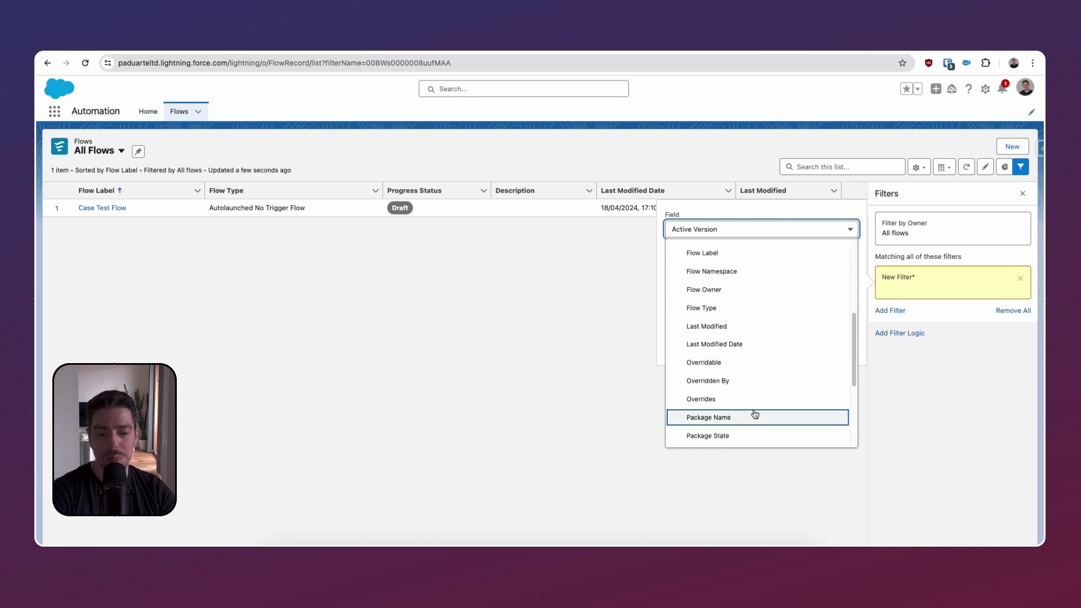
click(755, 435)
click(736, 322)
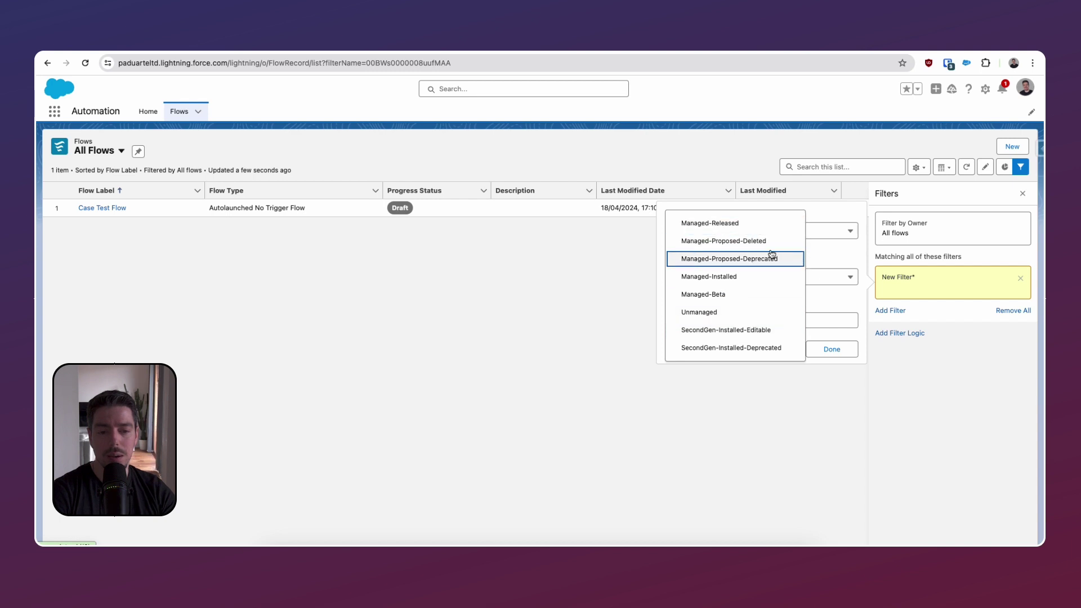
click(775, 278)
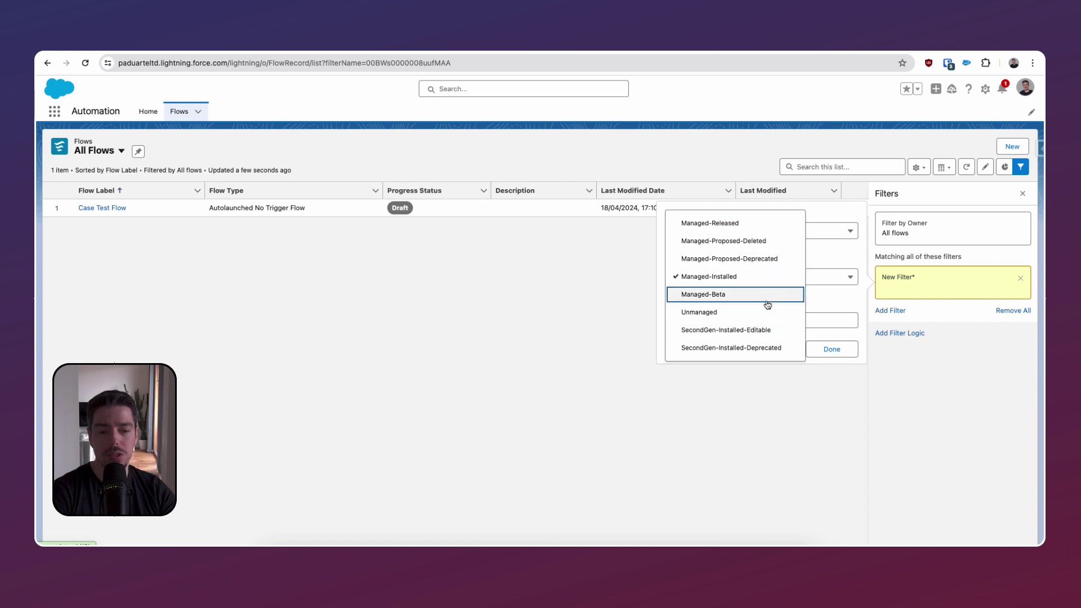
click(765, 313)
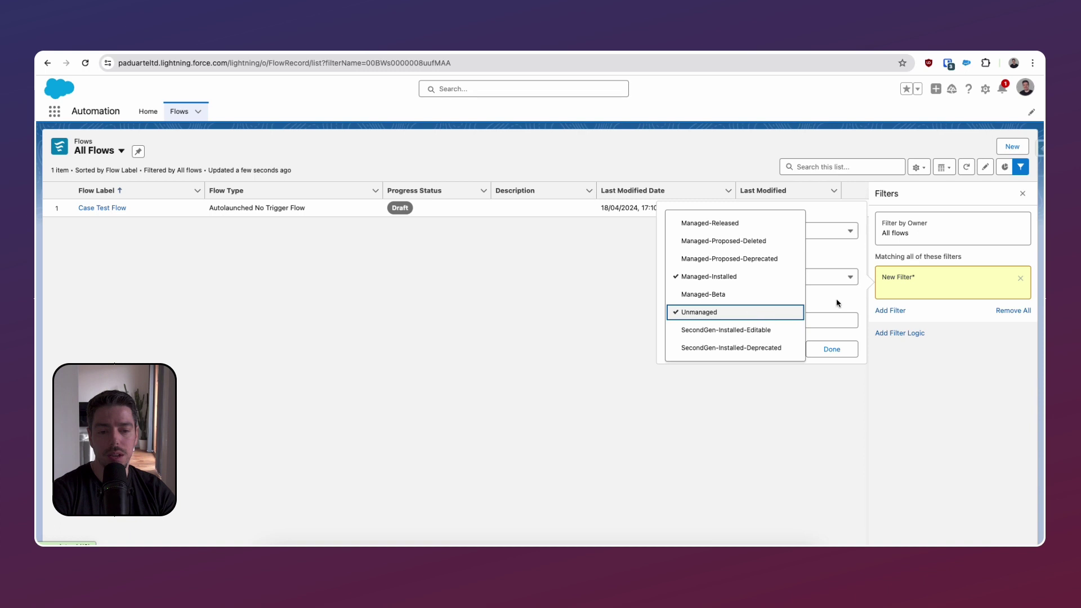
click(838, 306)
click(831, 351)
click(995, 196)
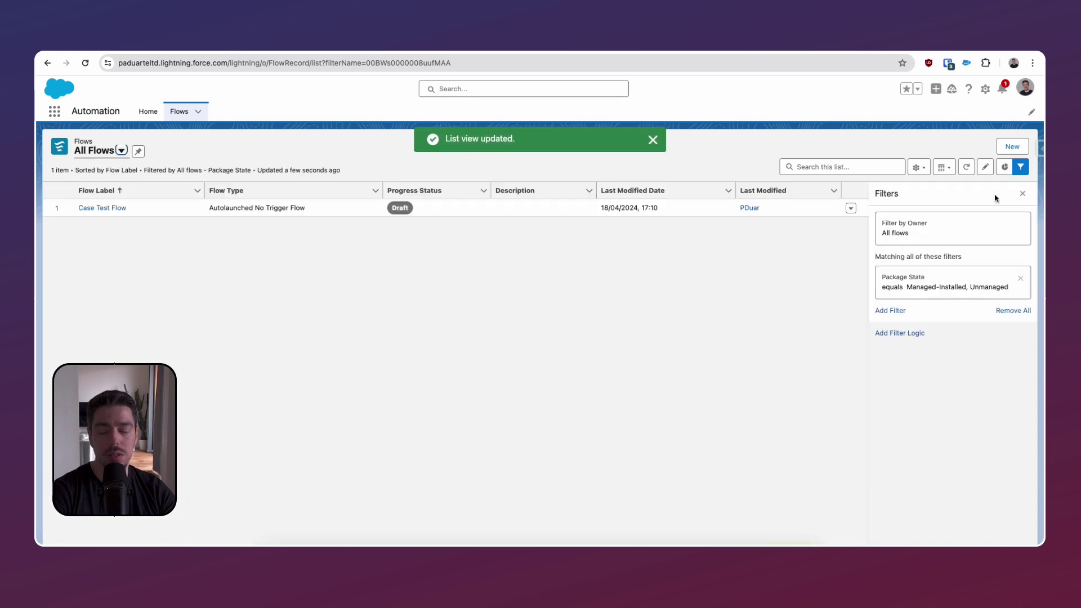
click(935, 231)
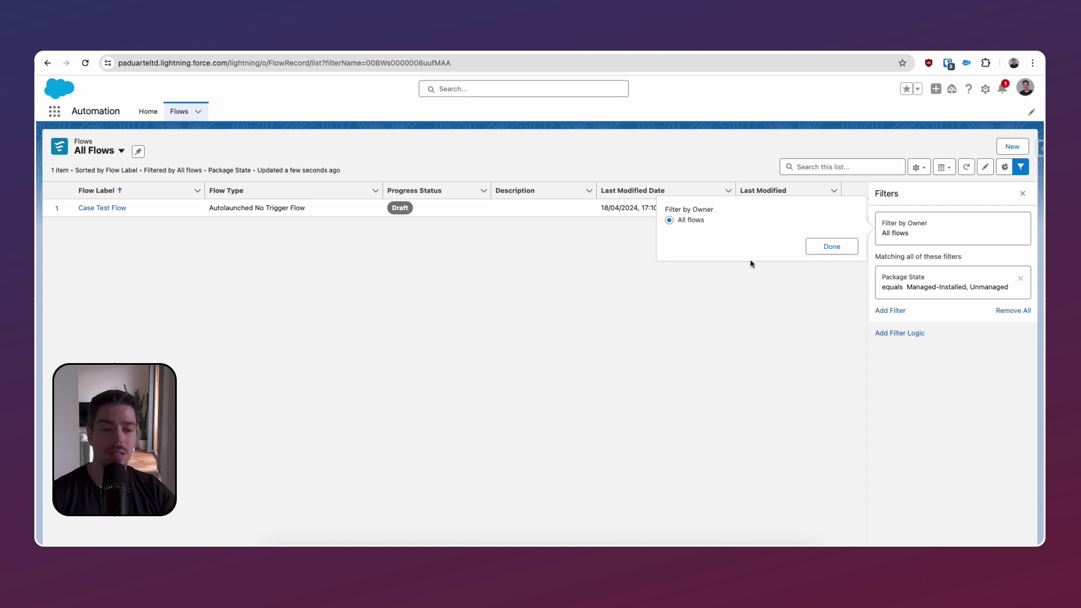
click(835, 252)
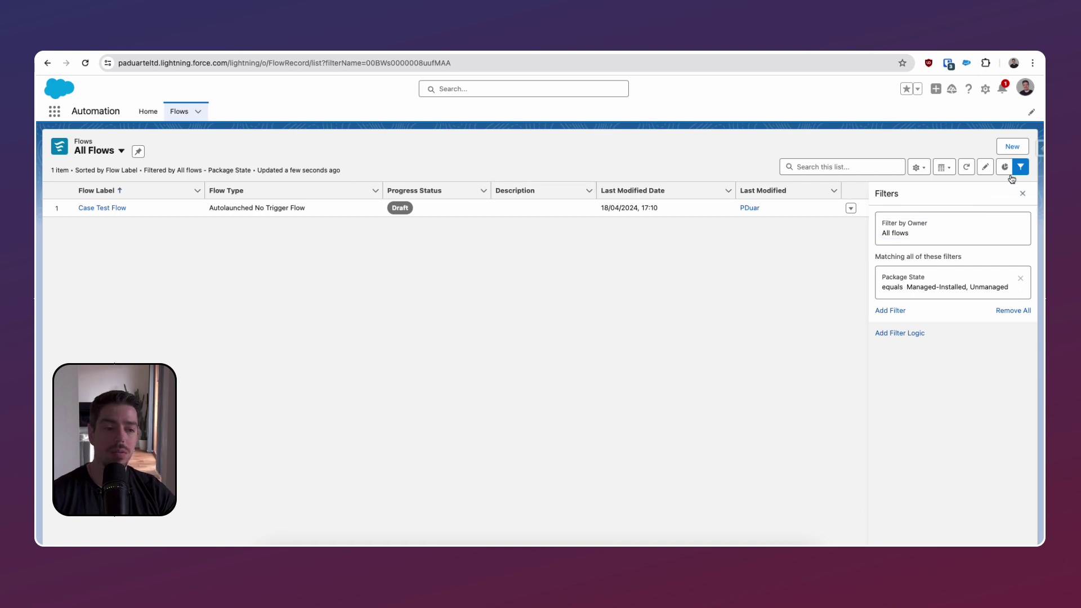
Save a new list view named 'All Org Flows' with visibility set to all users.
click(1023, 196)
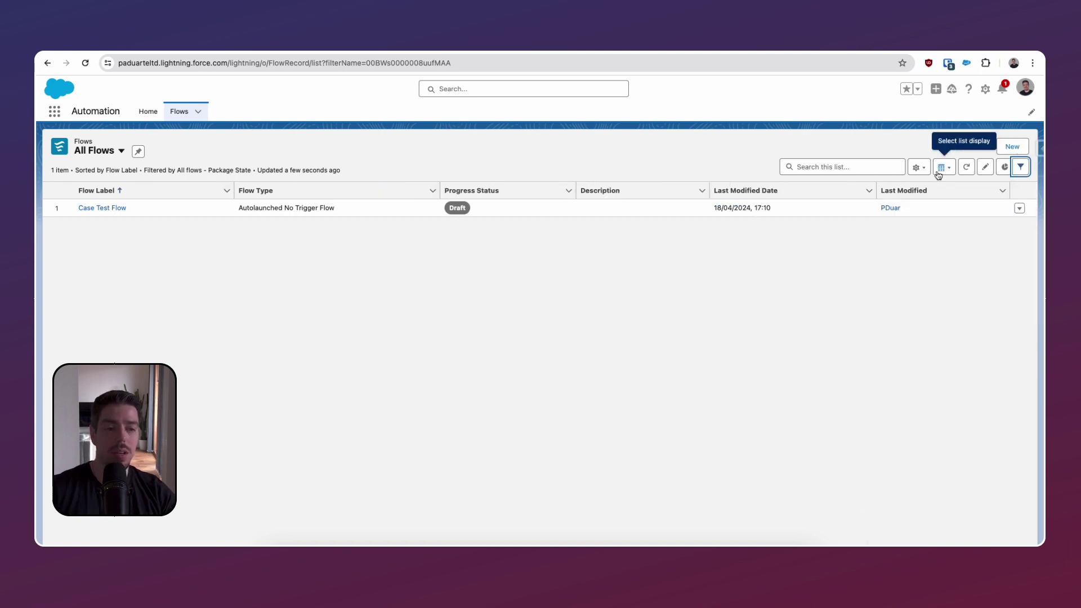
click(918, 168)
click(906, 208)
click(550, 249)
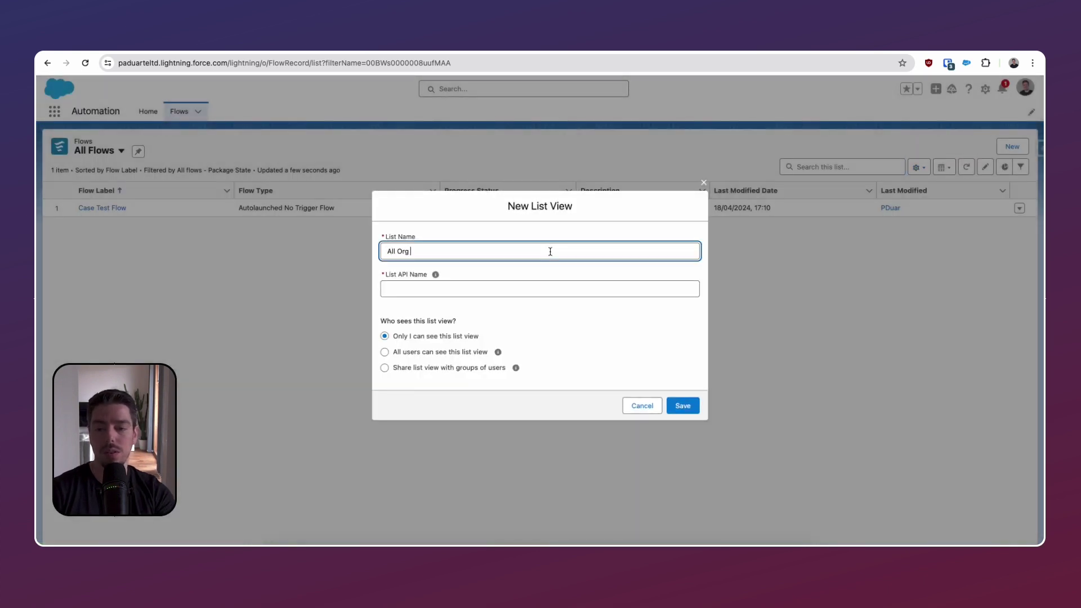
text(All Org Flows)
key(Tab)
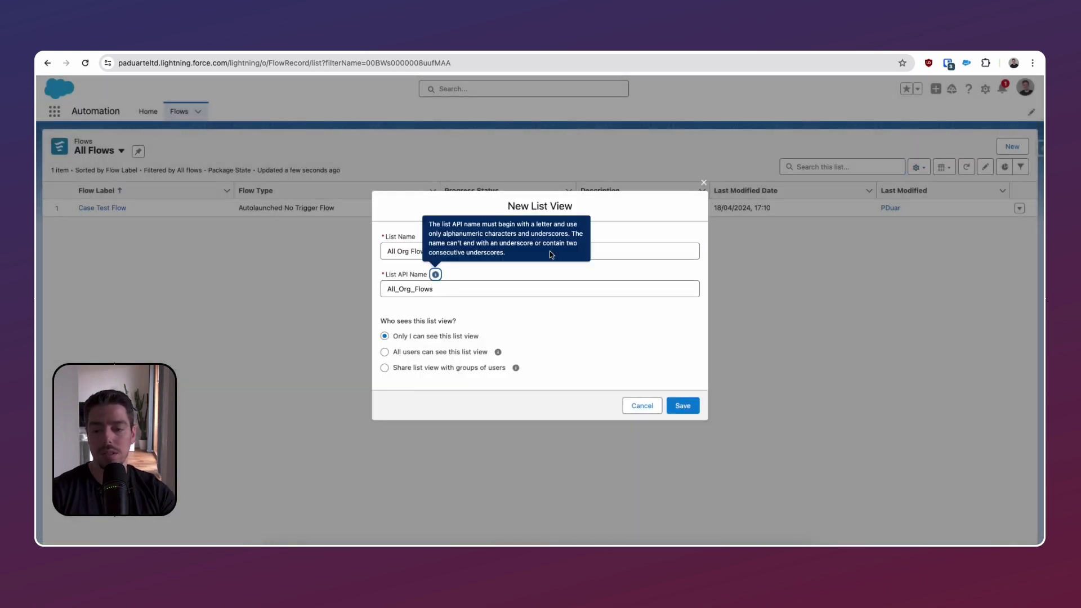
click(466, 354)
click(683, 407)
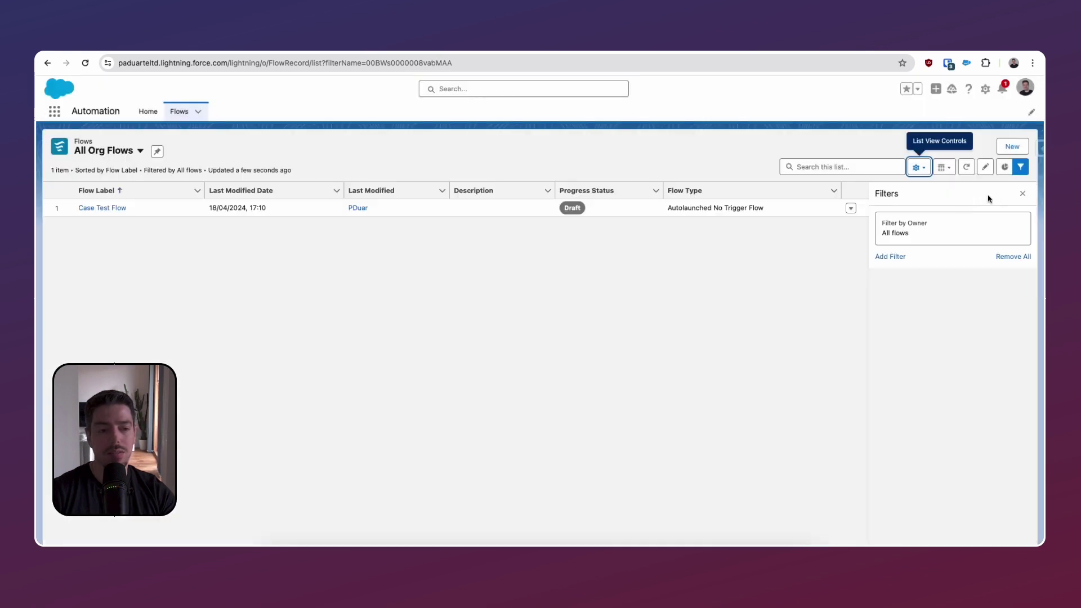
Add a Flow Owner filter using equals to All Org Flows and save the view.
click(947, 229)
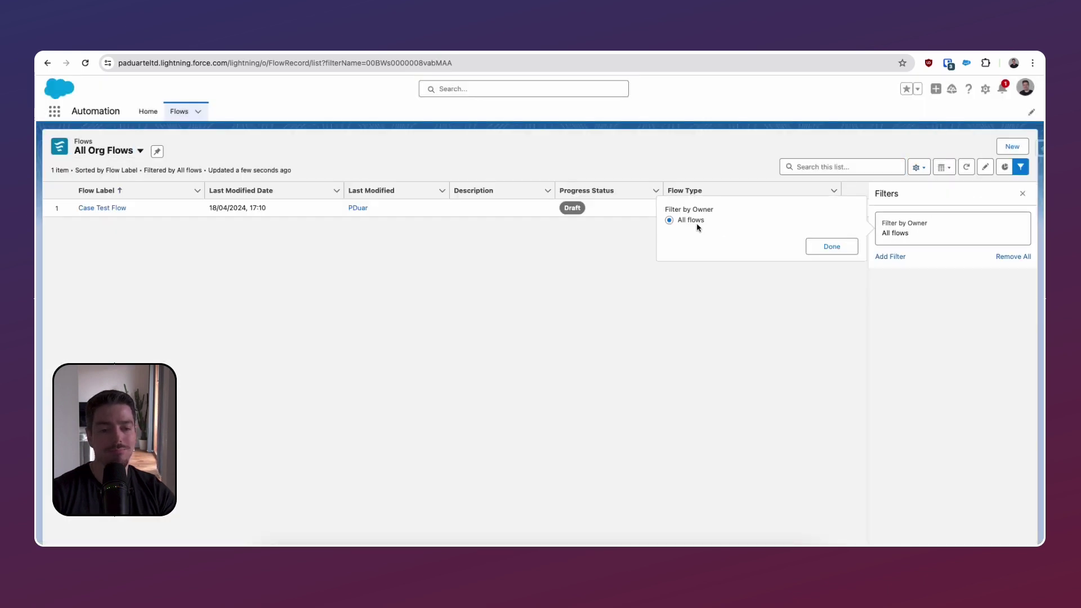
click(832, 246)
click(890, 256)
click(759, 236)
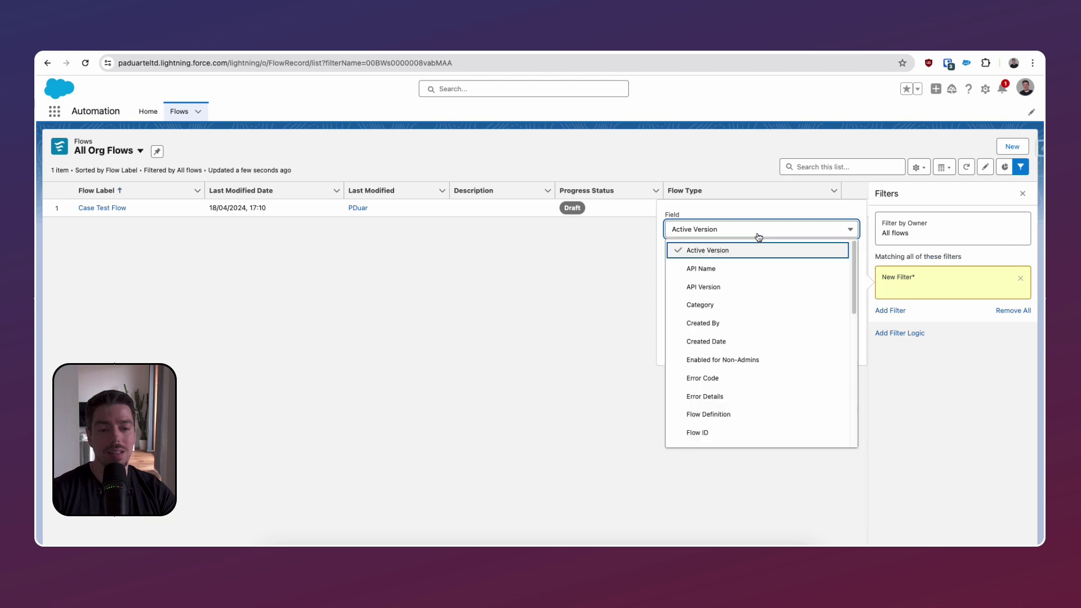
scroll(762, 349, down, 5)
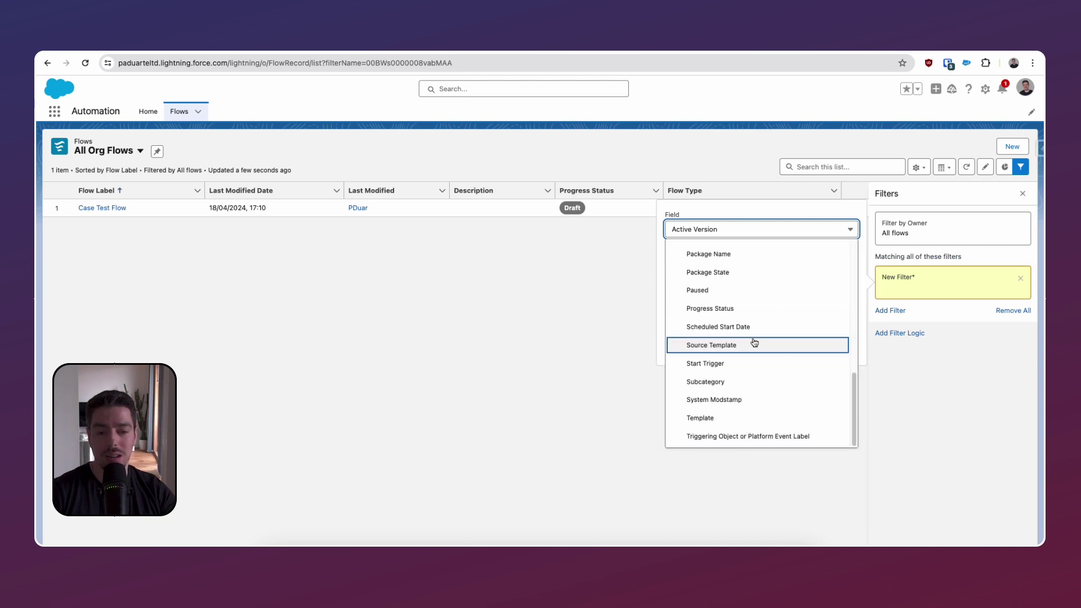
scroll(754, 327, up, 3)
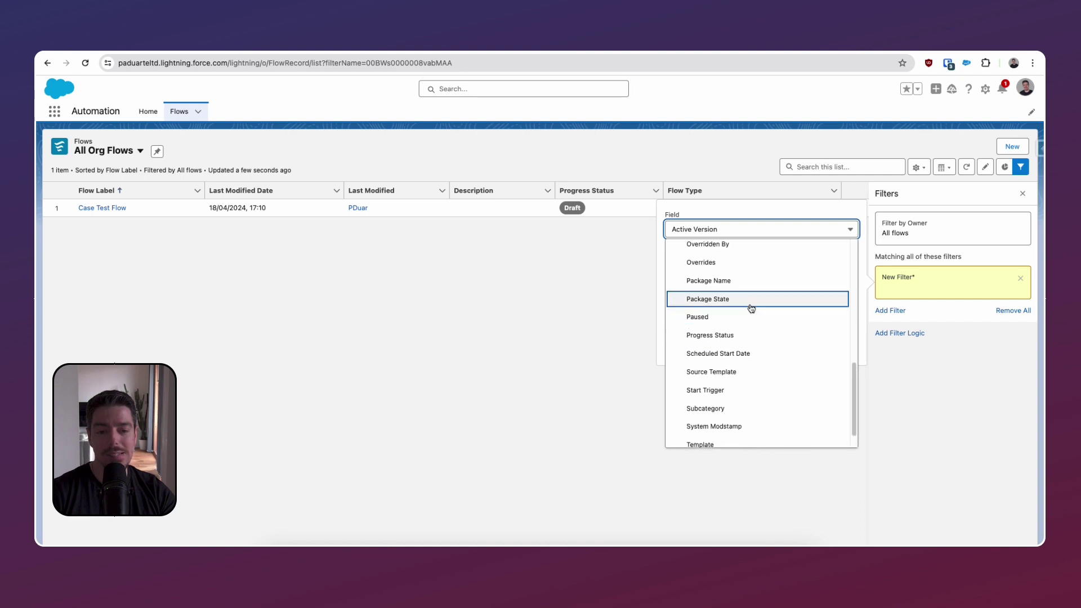
scroll(750, 308, up, 4)
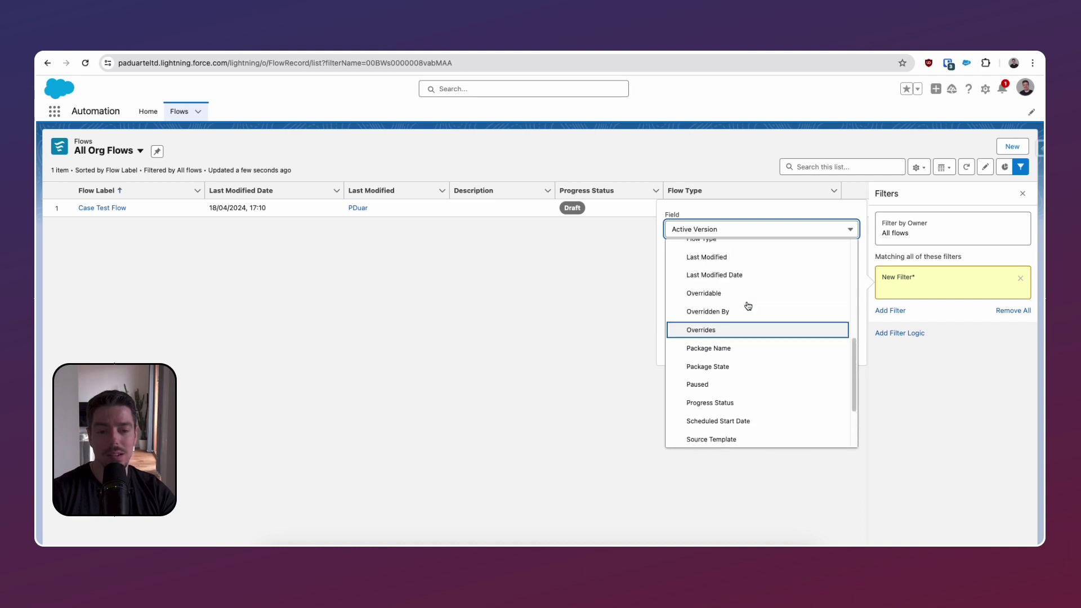
scroll(748, 306, up, 1)
click(728, 275)
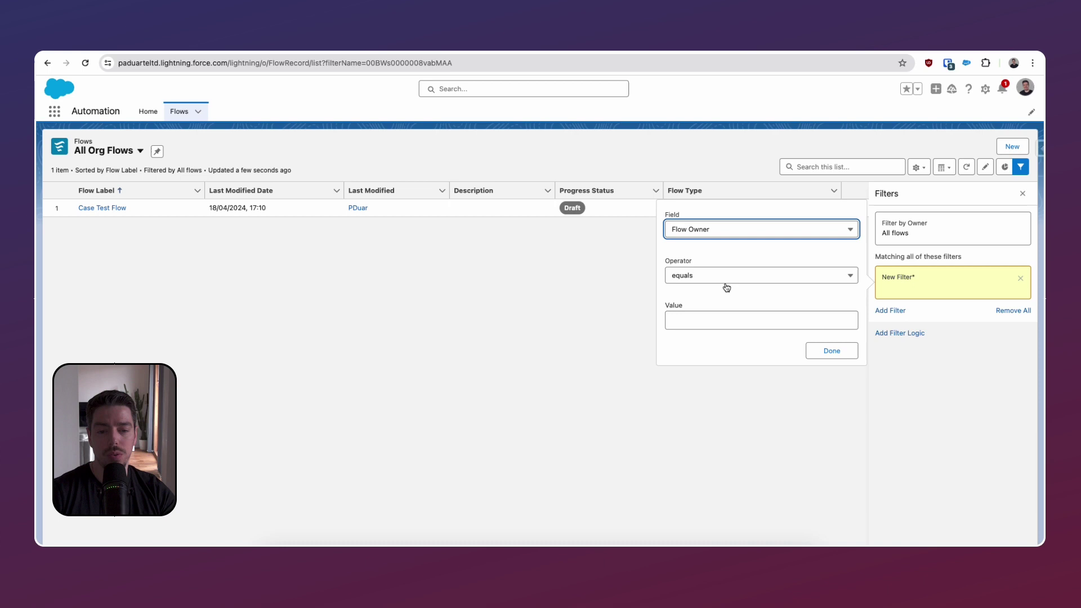
click(732, 324)
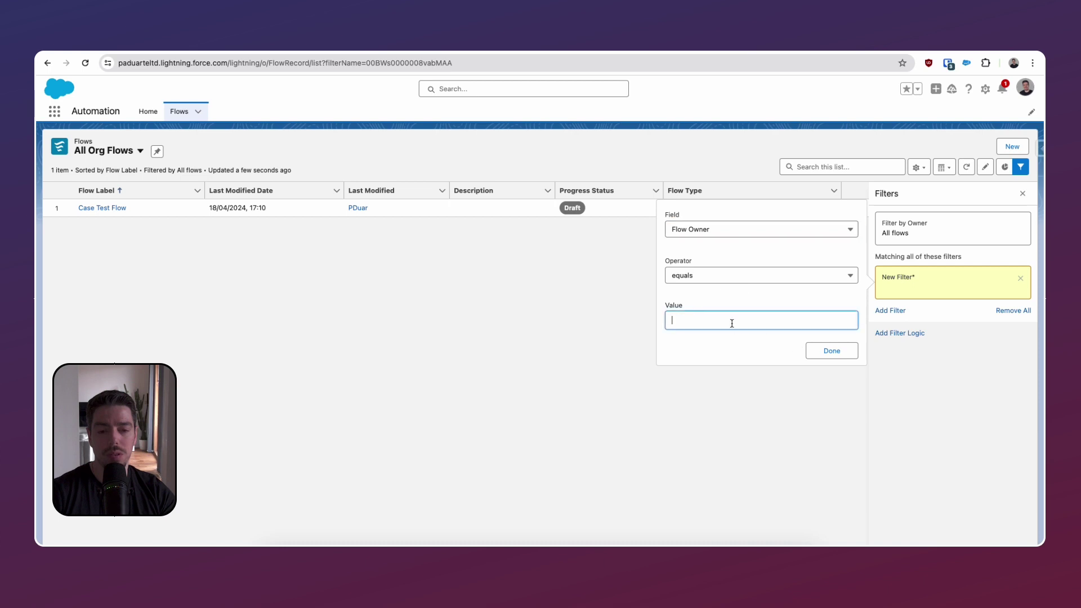
click(730, 274)
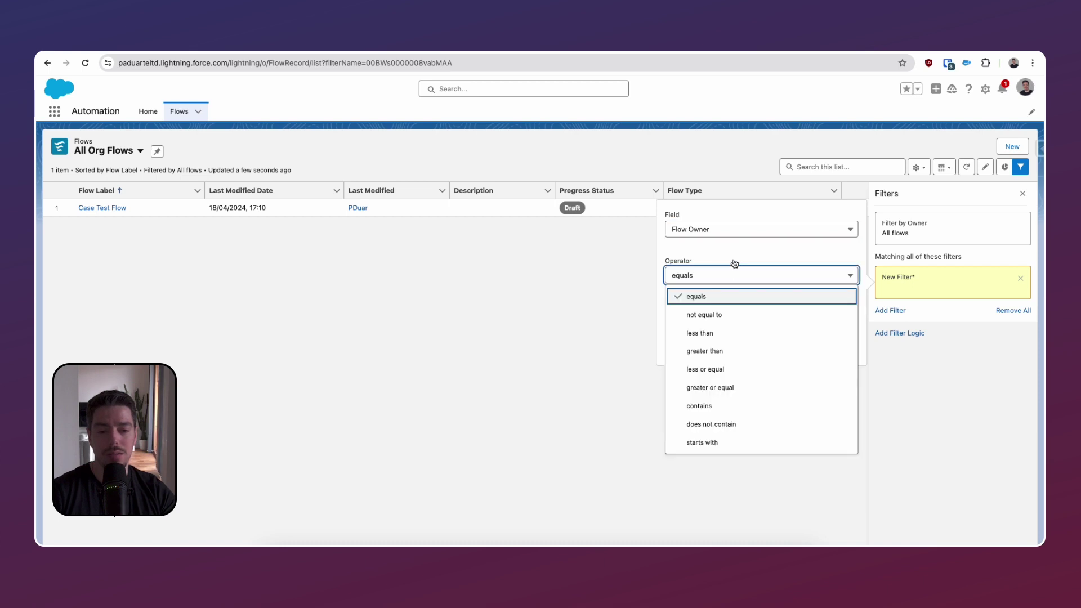
click(732, 263)
click(831, 355)
click(997, 196)
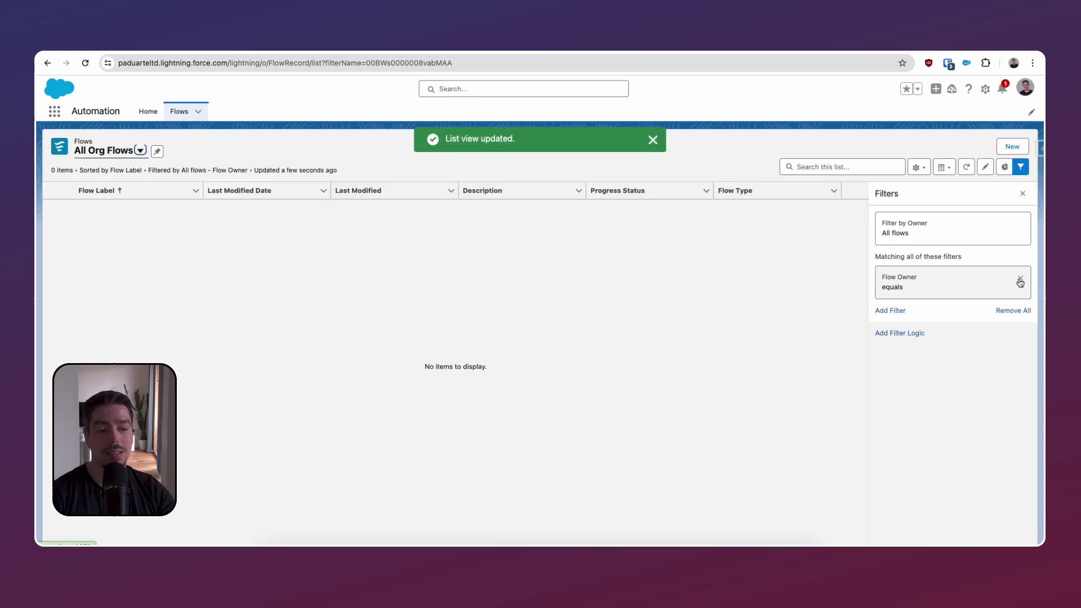
Change the Flow Owner filter to 'not equal to' the current user's username and save.
click(895, 285)
click(707, 279)
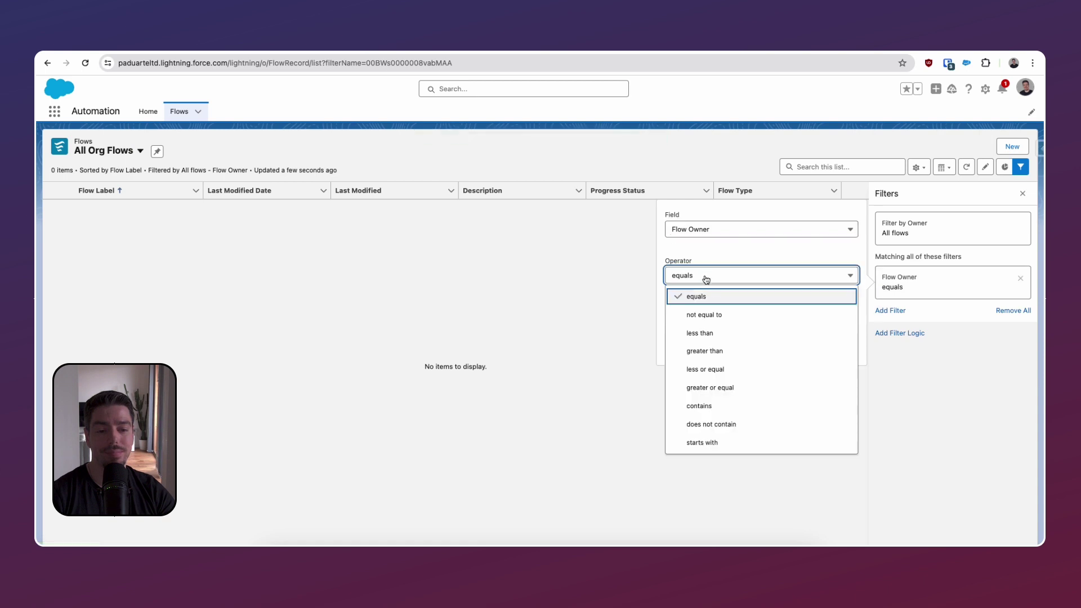
click(751, 317)
click(732, 321)
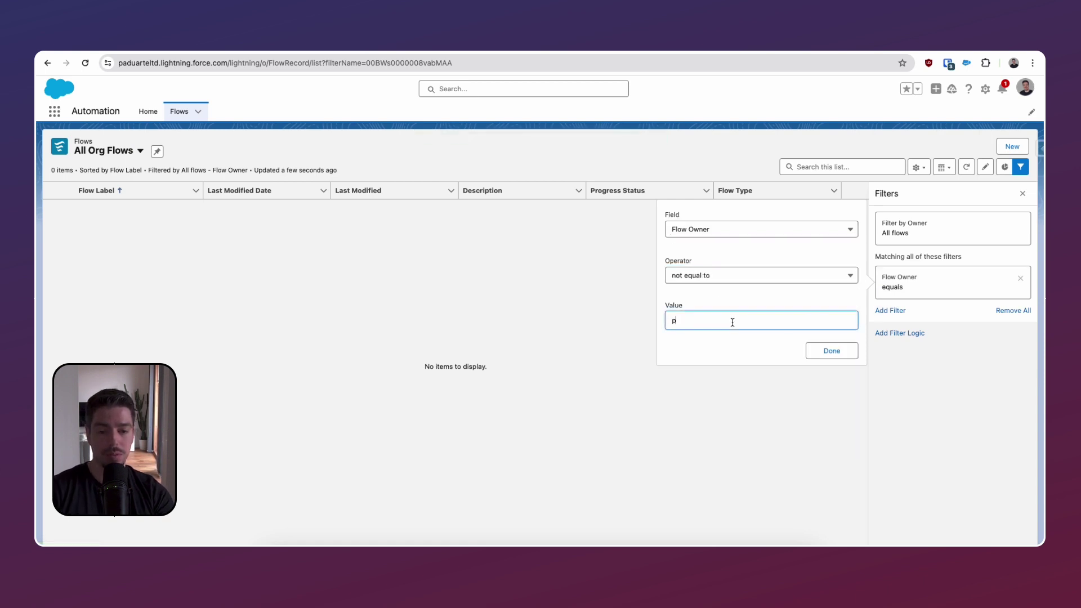
text(paduar)
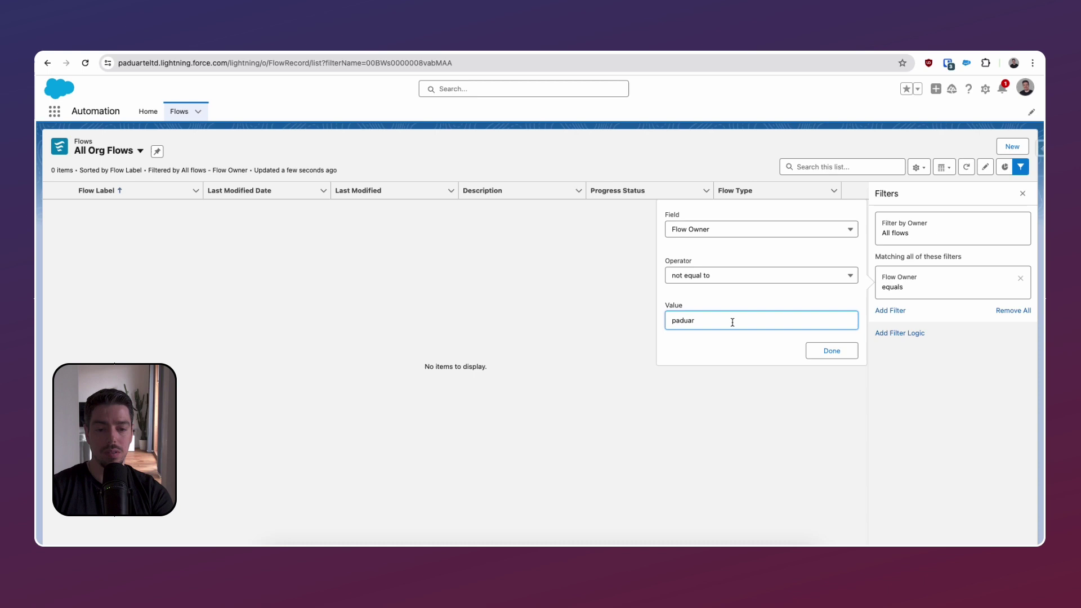
text(te)
click(831, 352)
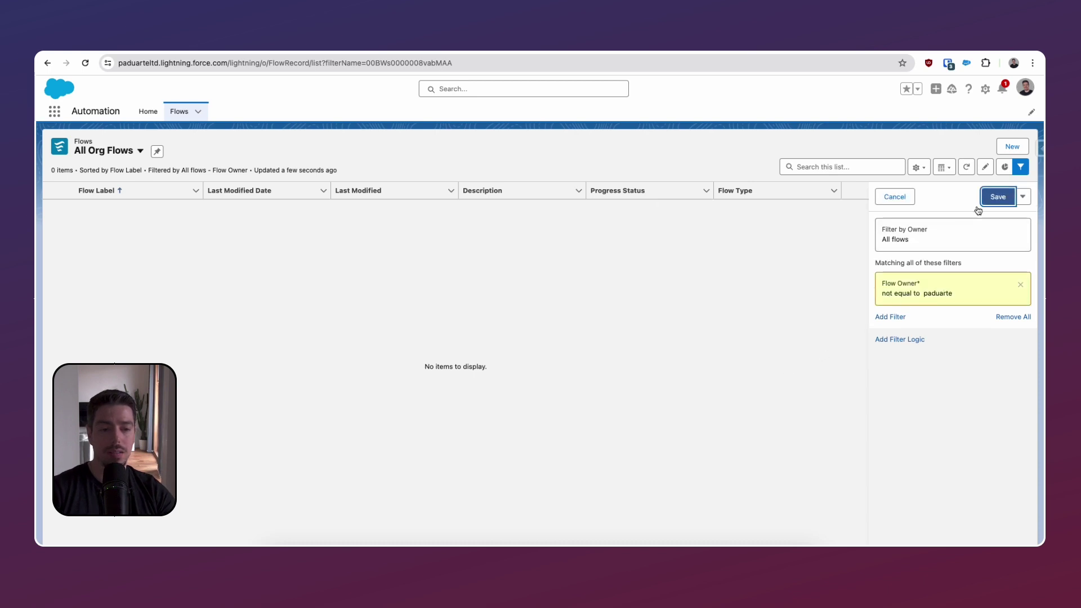
click(994, 196)
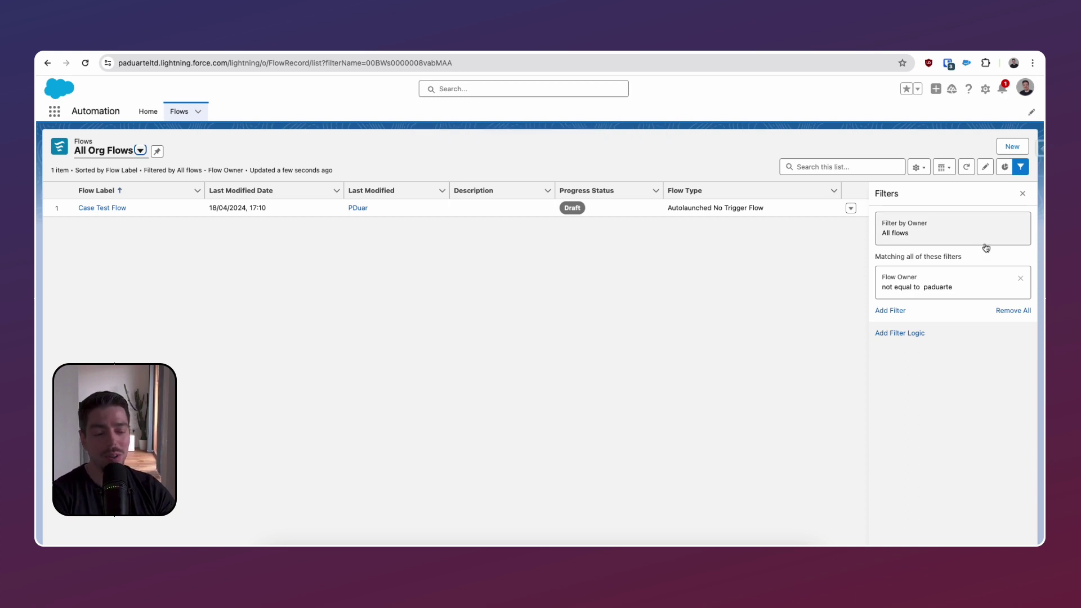
Remove the Flow Owner filter, save the view, and hide the Filters panel.
click(1020, 279)
click(999, 197)
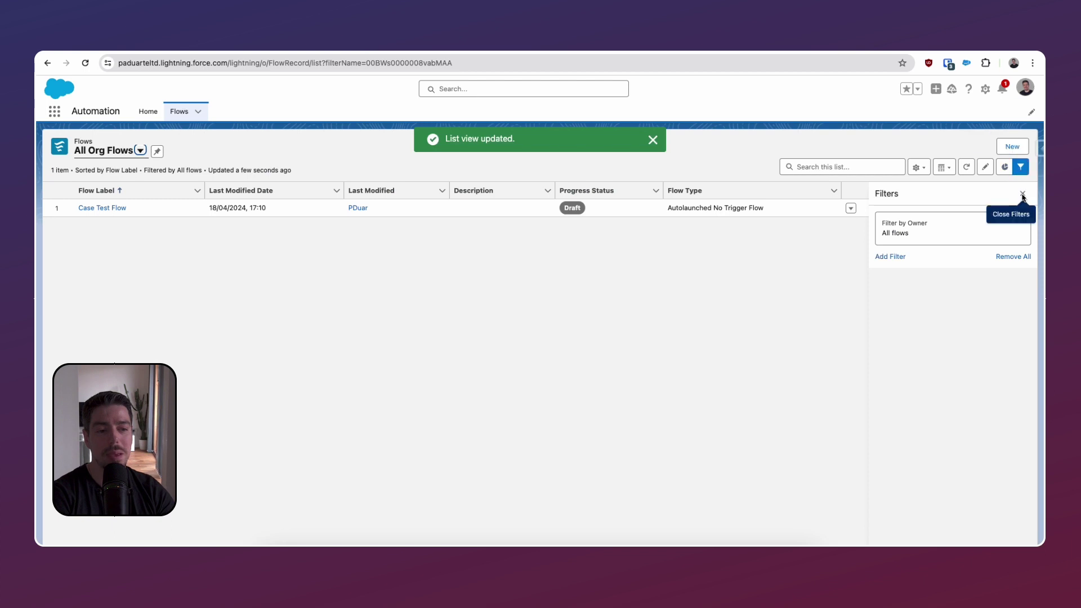
click(1023, 195)
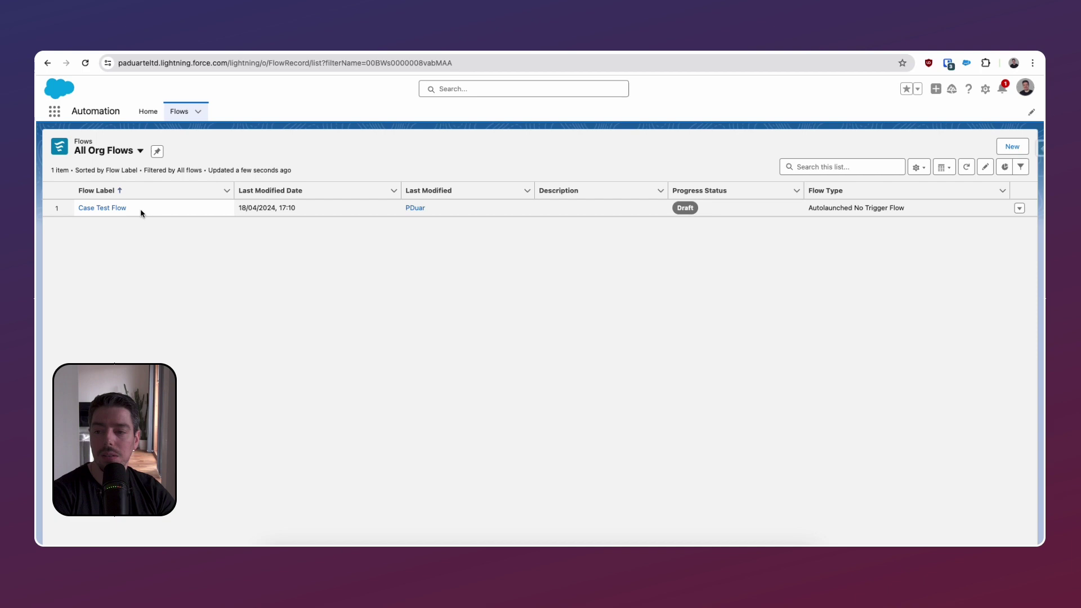
Switch to All Flows, glance at Case Test Flow's row actions, then return to Automation Home.
click(136, 155)
click(137, 185)
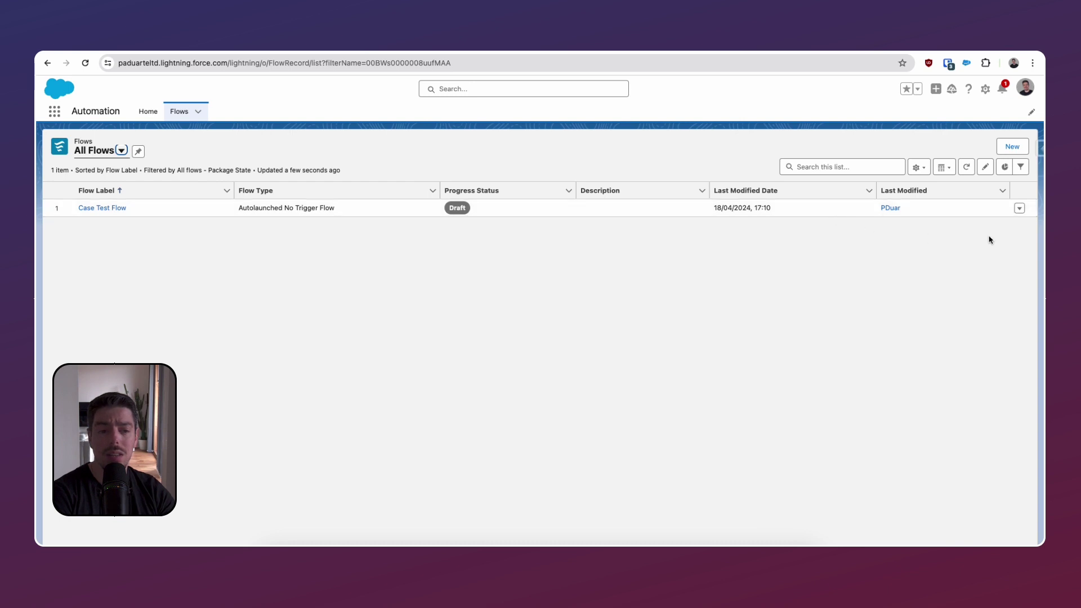
click(1022, 211)
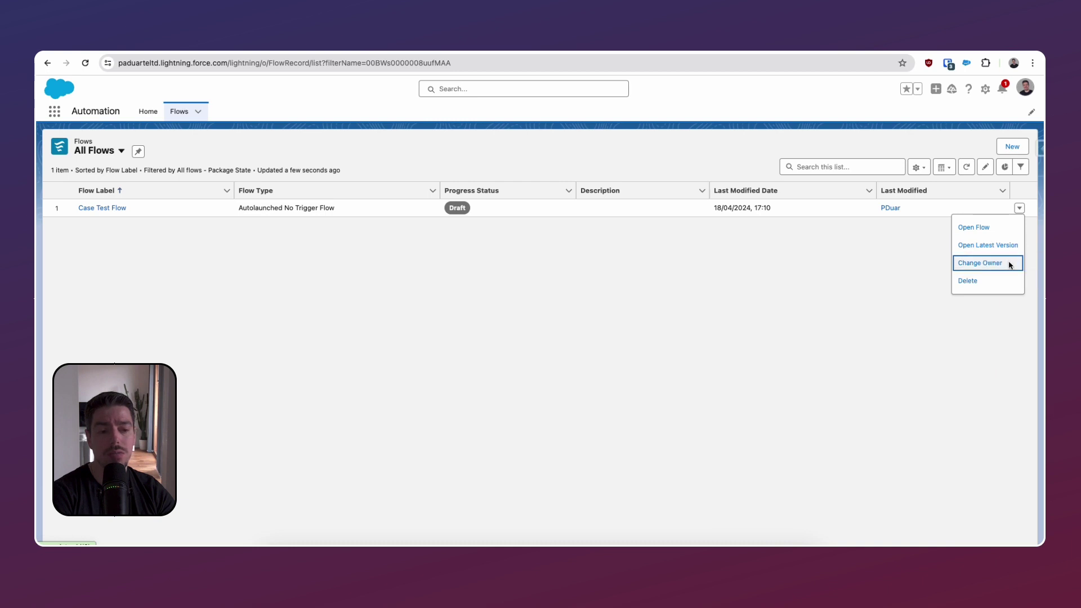
click(731, 251)
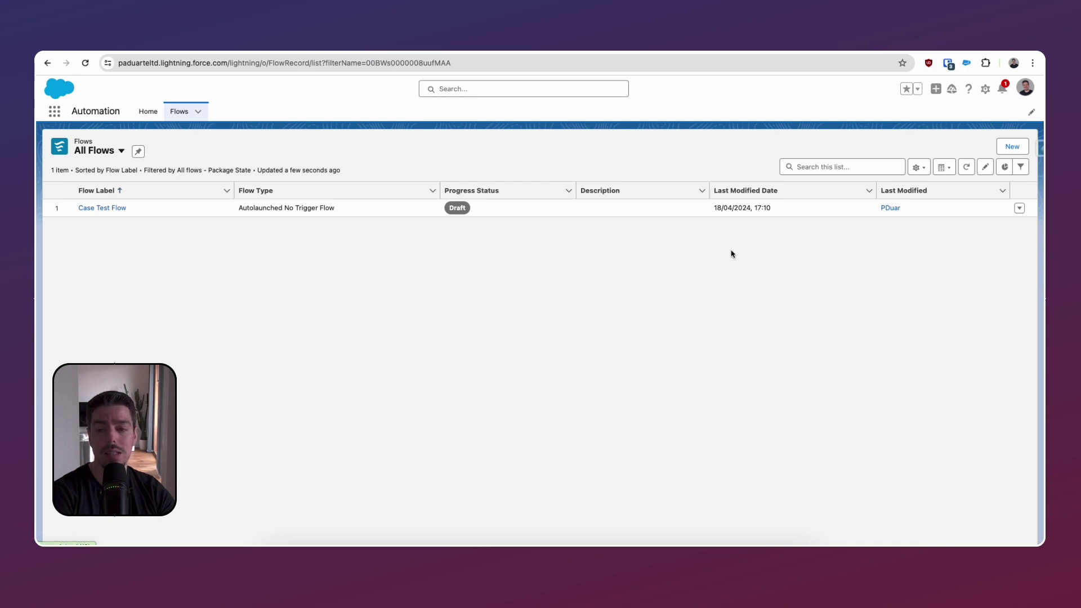
click(148, 112)
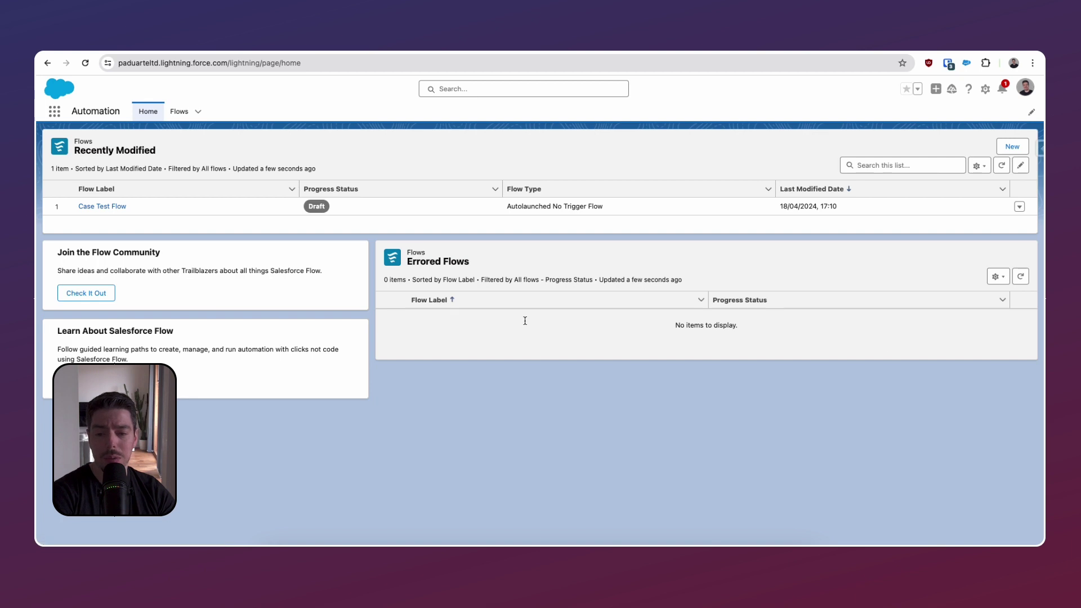
Open the full Errored Flows list and inspect the filters behind it.
click(451, 265)
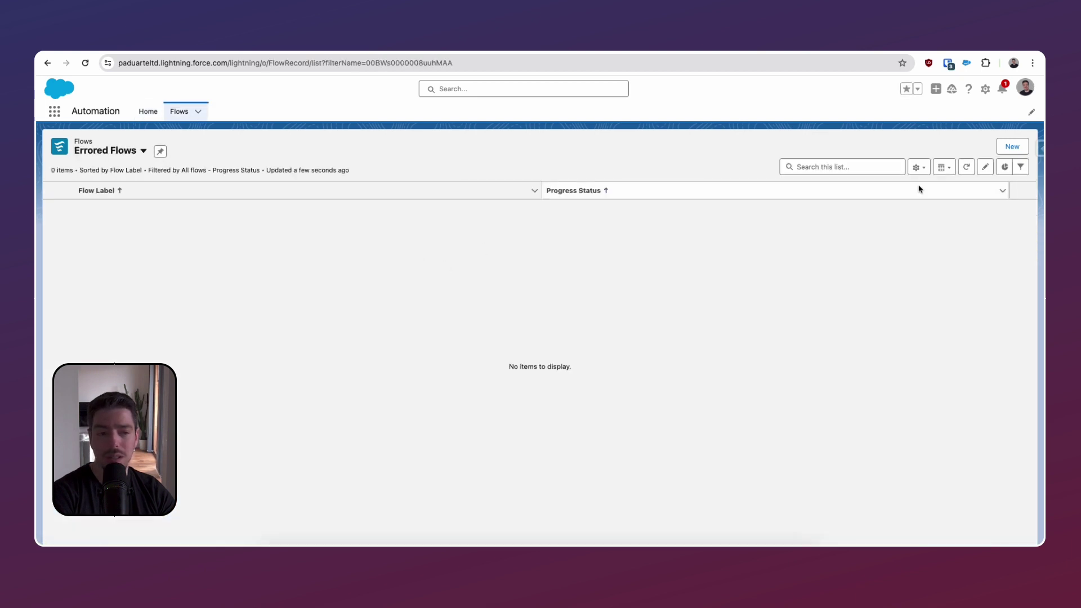
click(1020, 167)
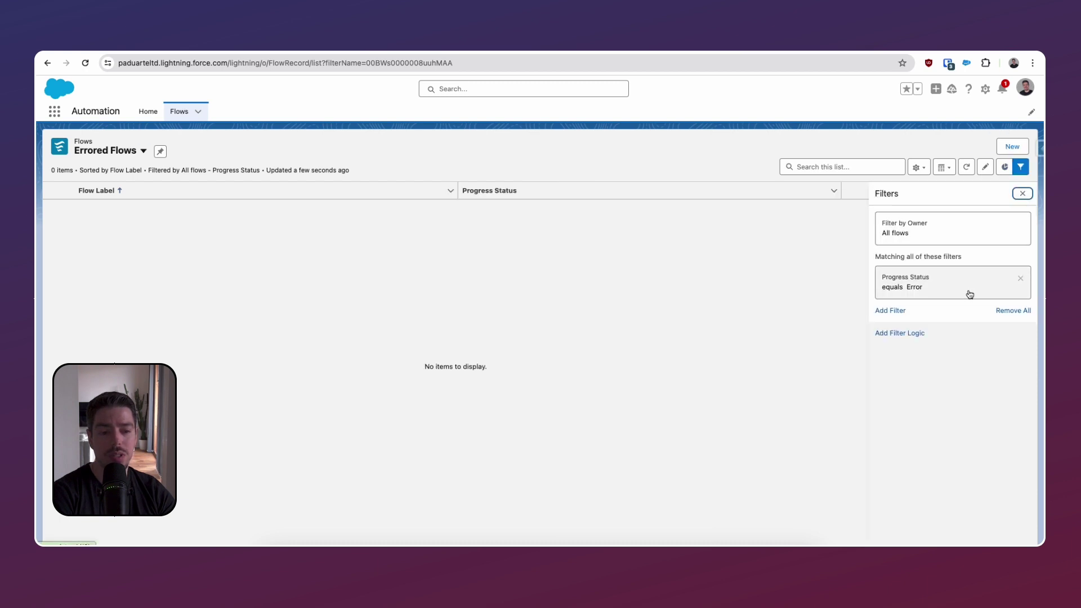
click(1023, 194)
Go back to Automation Home, check the Flows tab's recent items, and open Case Test Flow's actions.
click(121, 157)
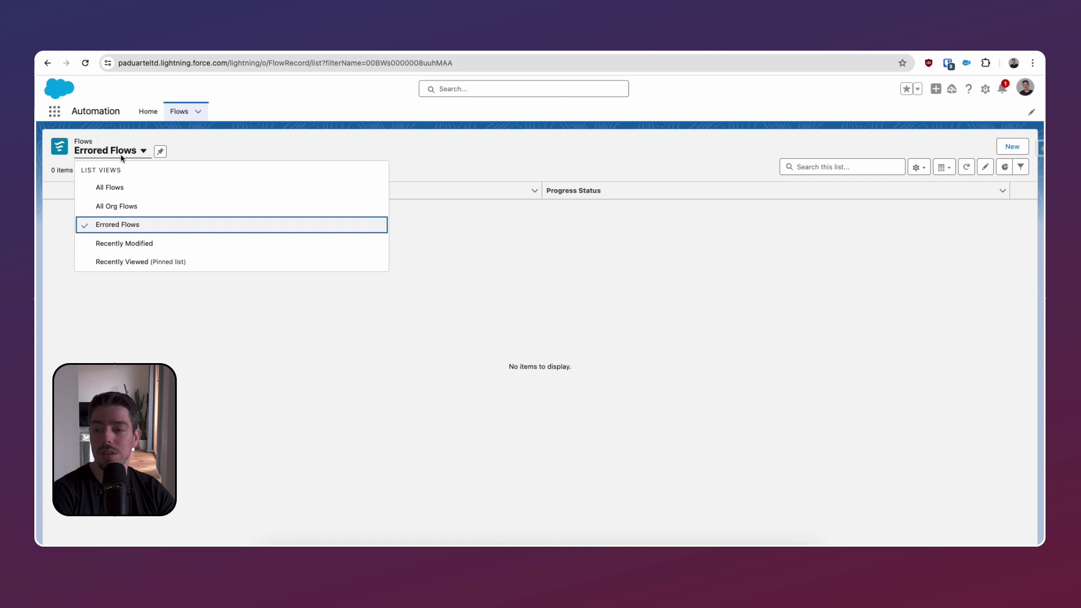
click(149, 111)
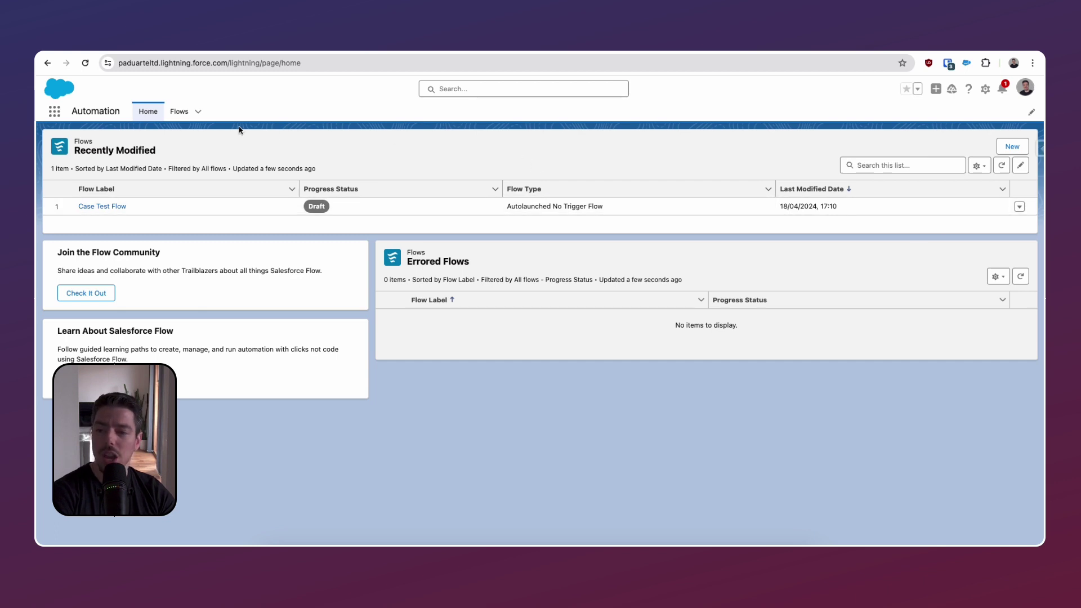
click(198, 112)
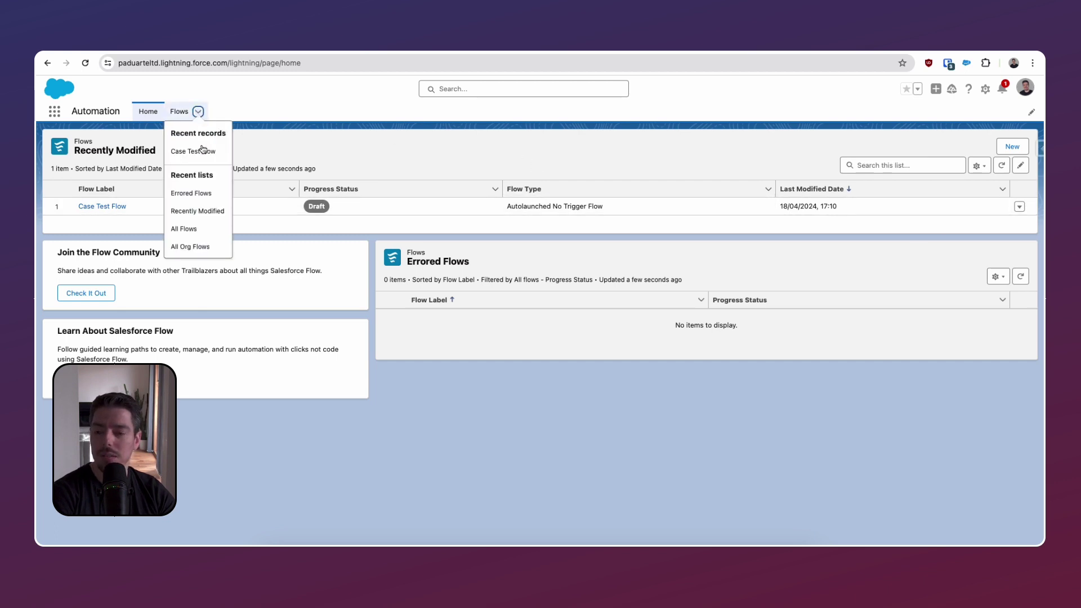
click(310, 157)
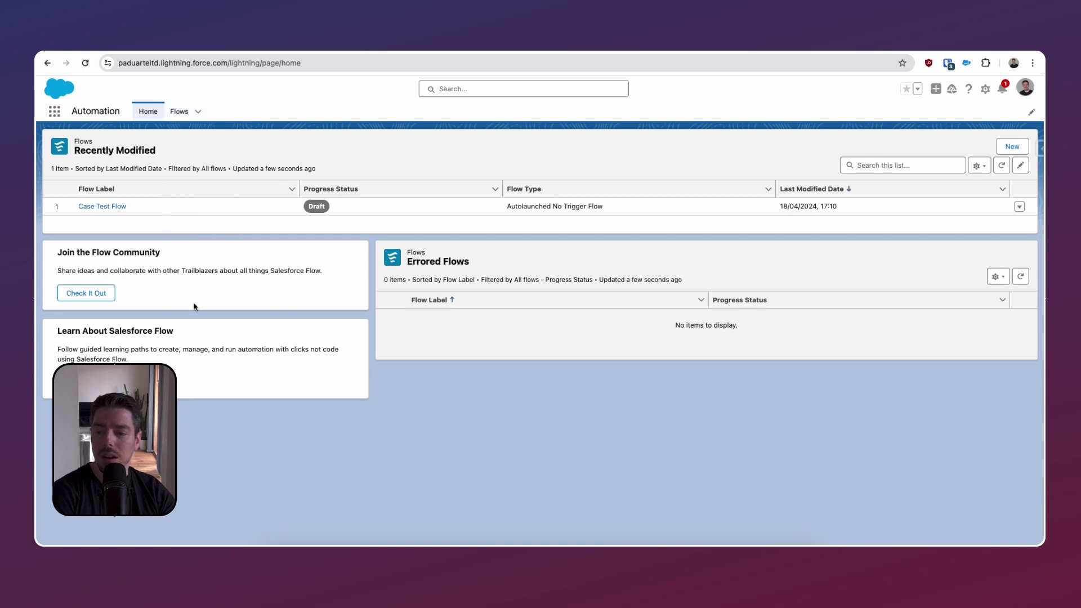
click(1019, 210)
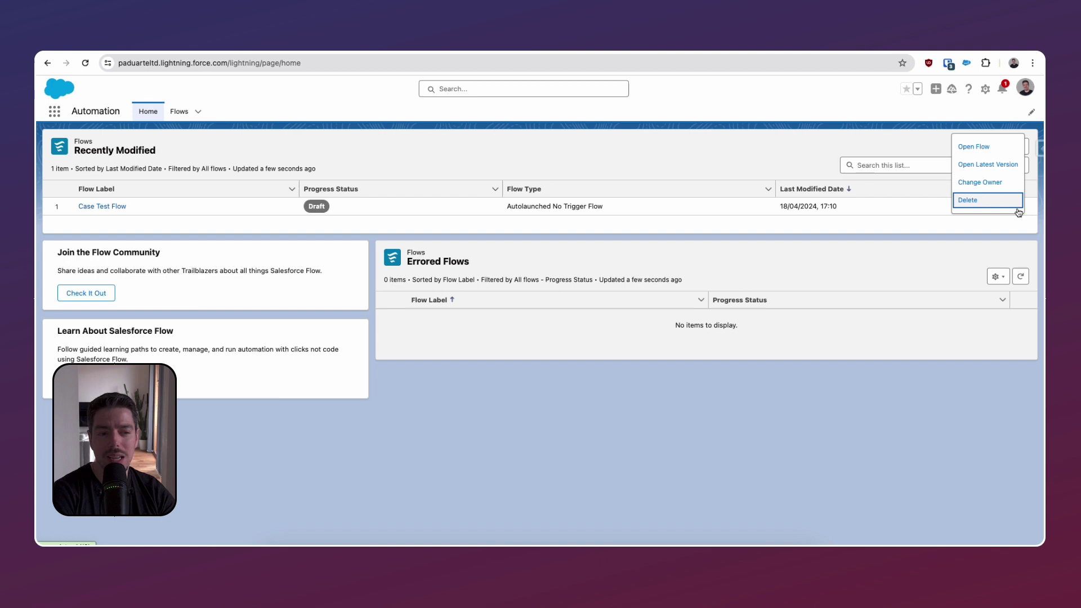
click(1000, 182)
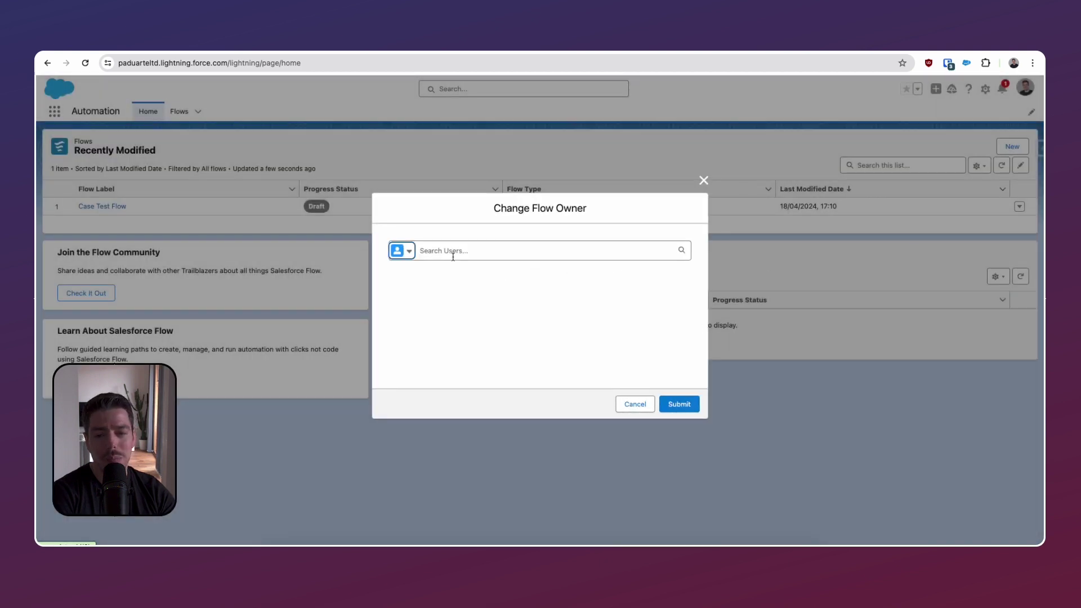
click(410, 250)
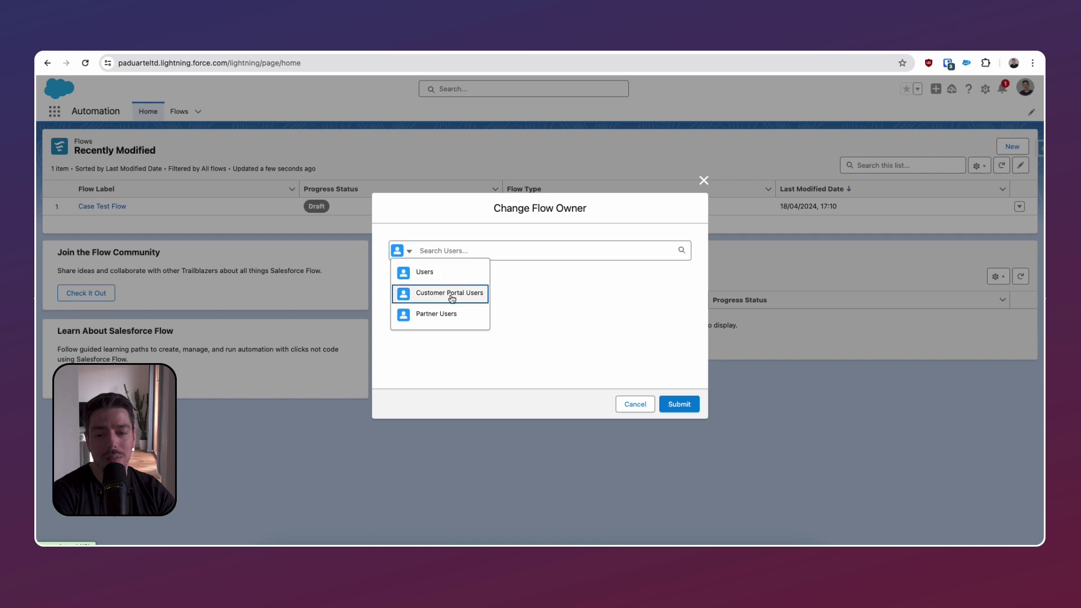
click(550, 312)
click(704, 180)
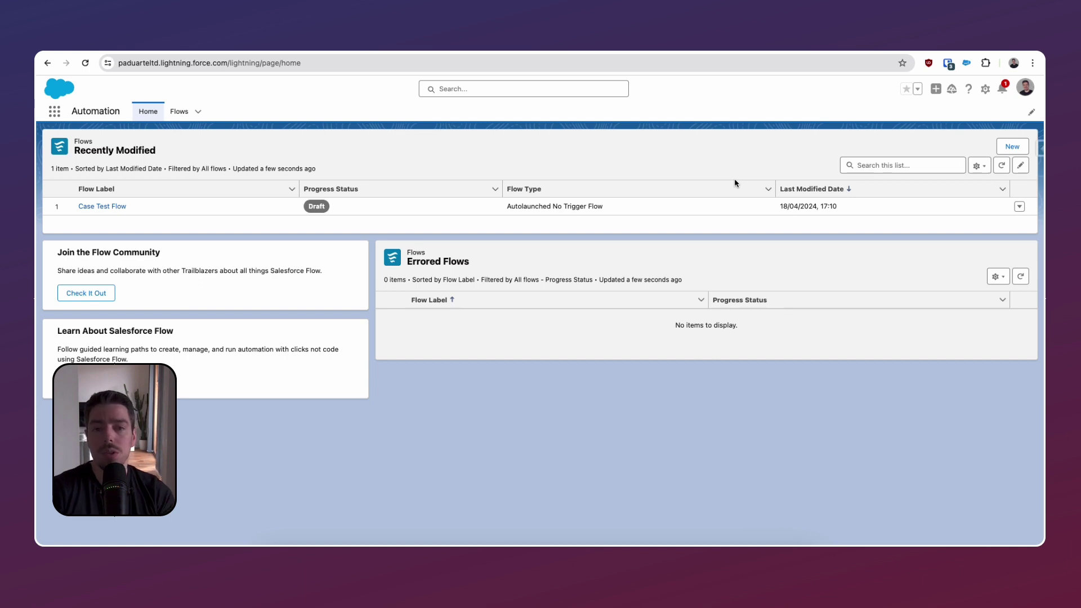
On the Flows tab's All Flows view, delete the Package State filter and save.
click(470, 194)
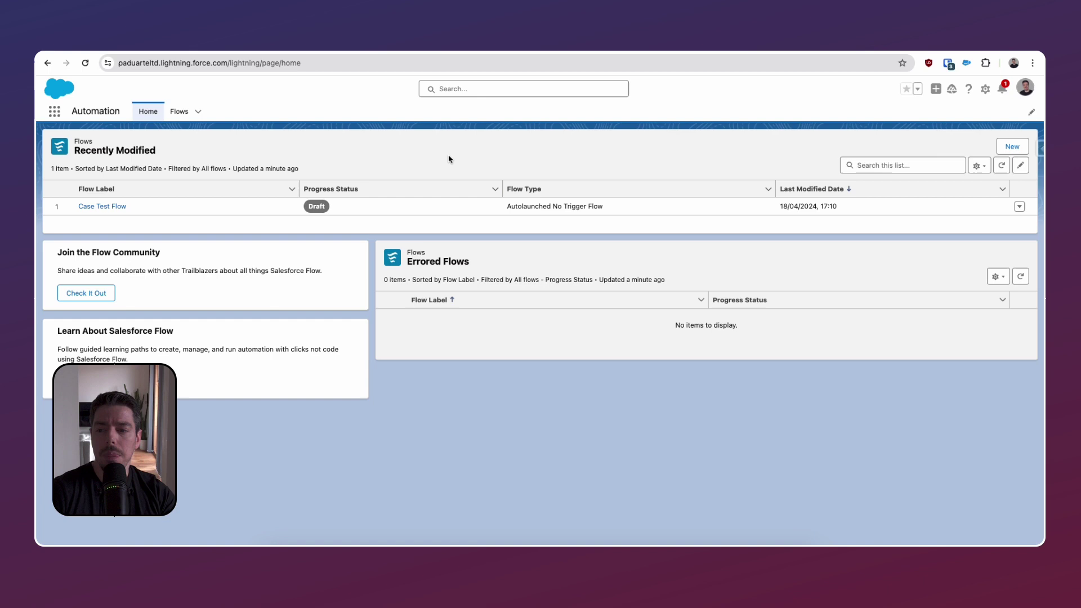
click(178, 112)
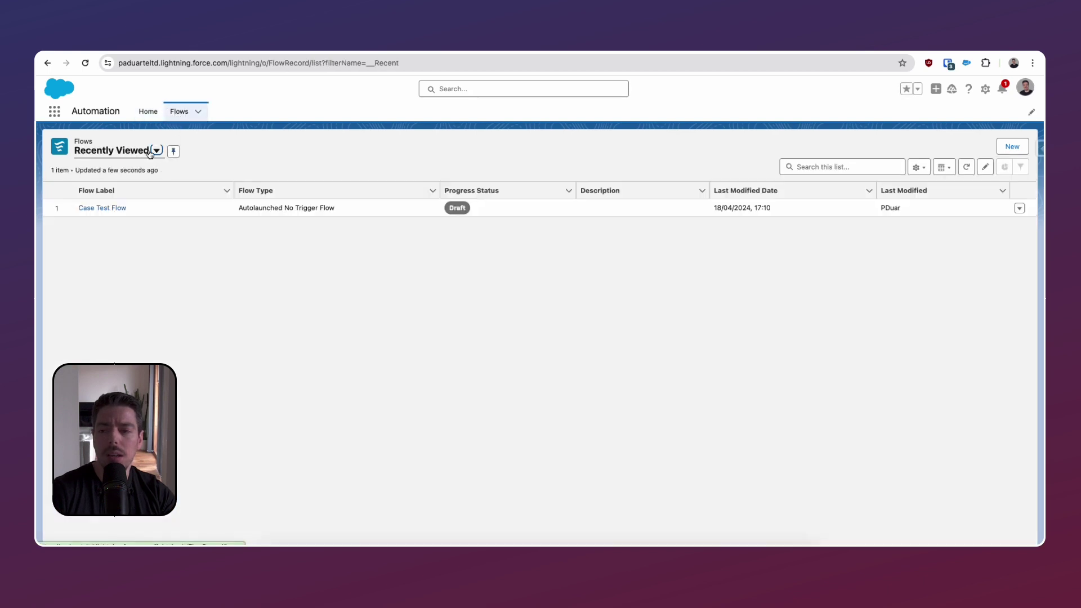
click(157, 151)
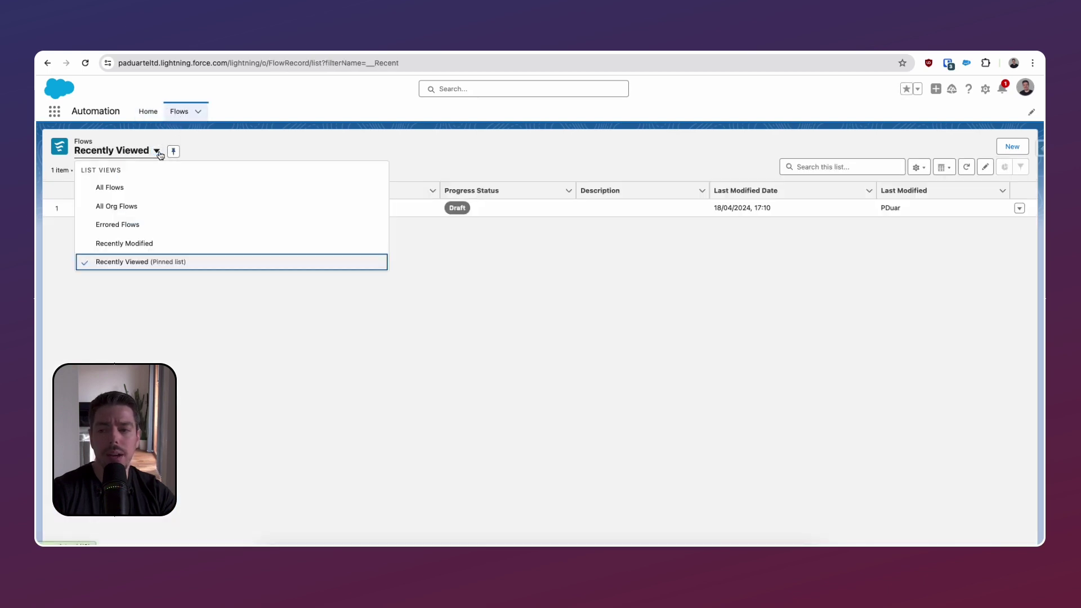
click(154, 179)
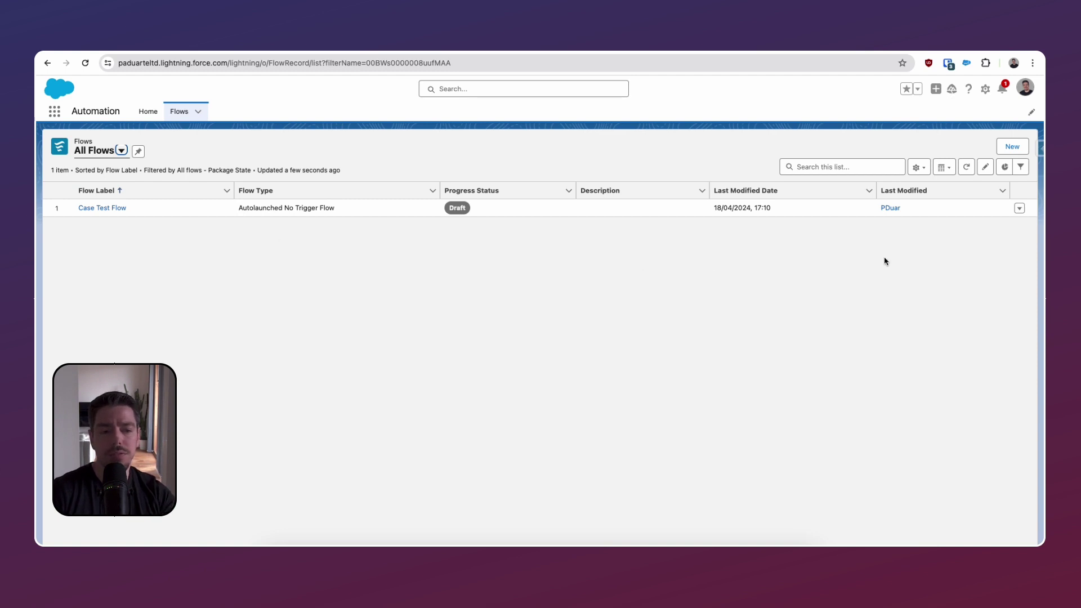
click(1020, 167)
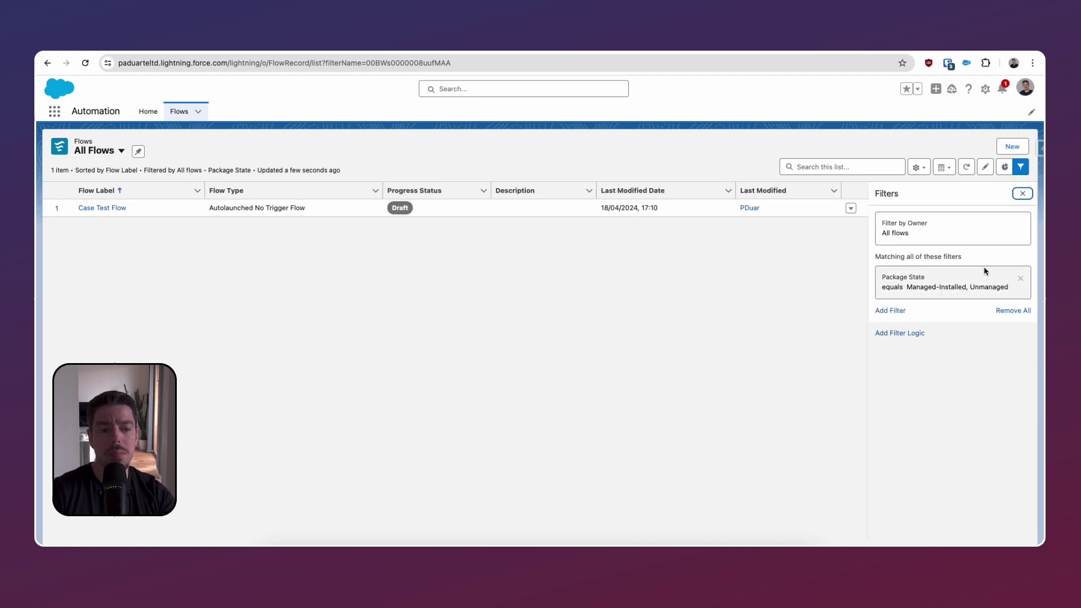
click(1020, 280)
click(998, 199)
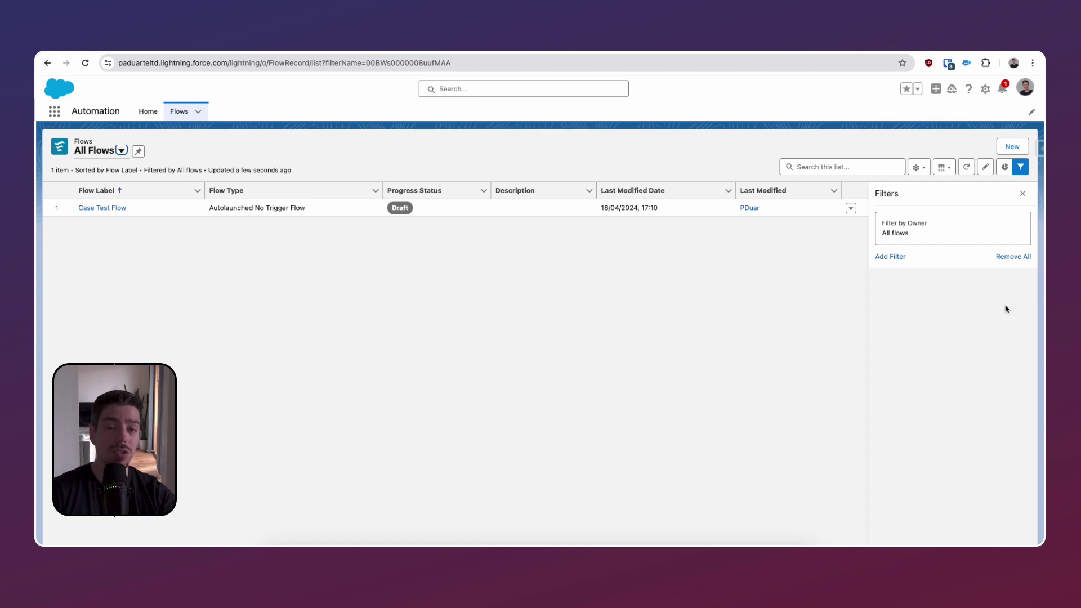
click(681, 560)
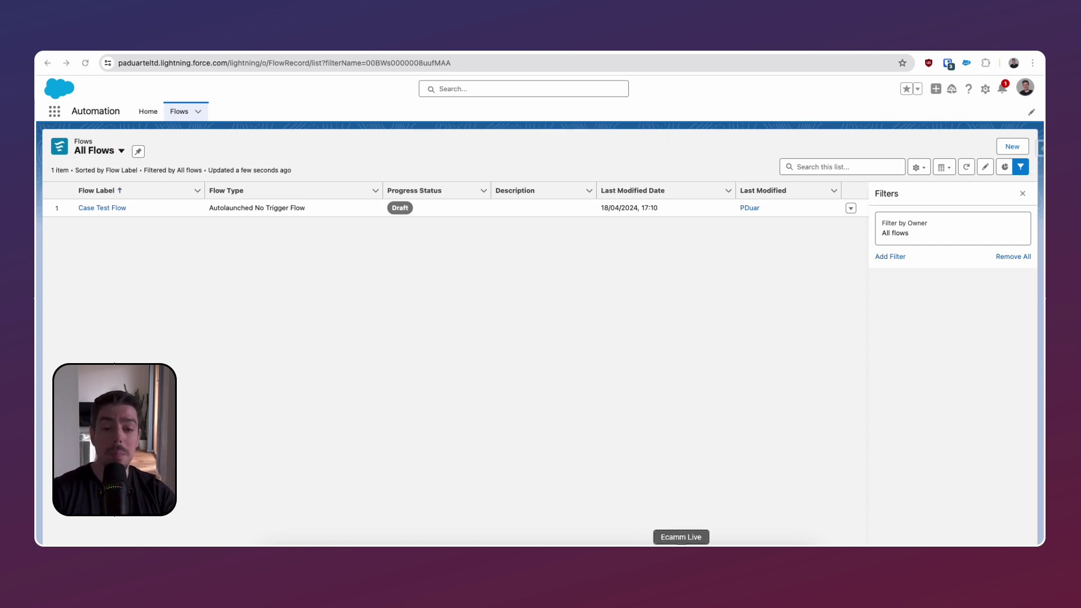